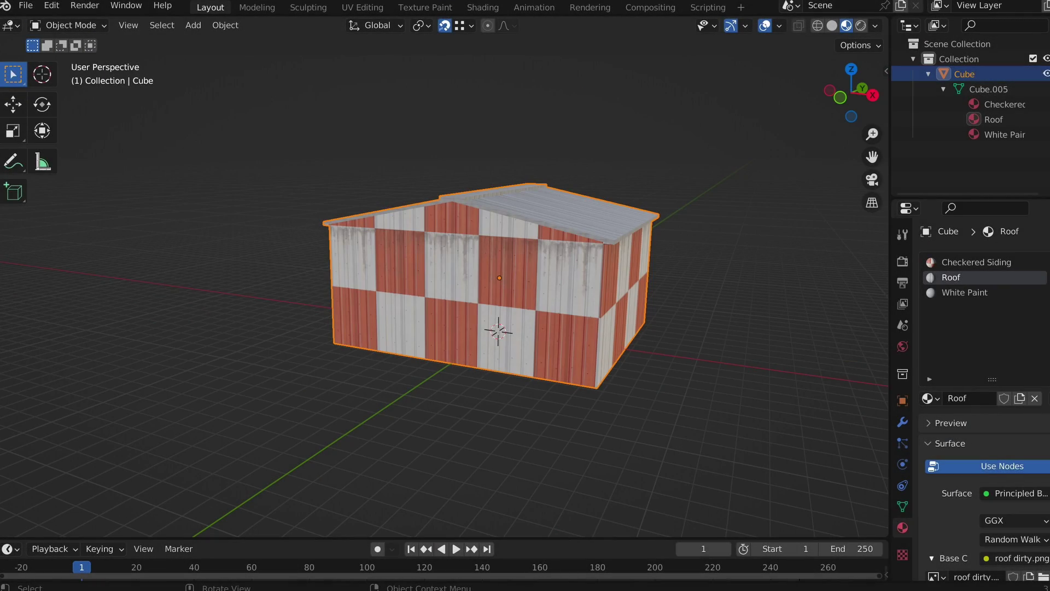
- Orbit the hangar in wireframe view, then return to material preview
middle_click_drag(345, 246, 308, 217)
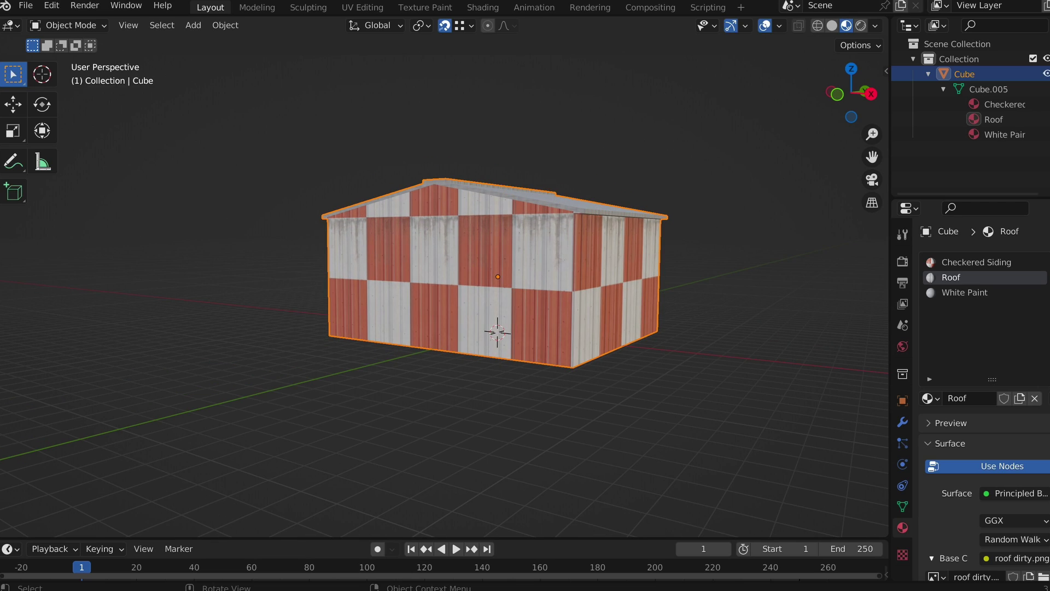
left_click(798, 25)
middle_click_drag(623, 263, 637, 229)
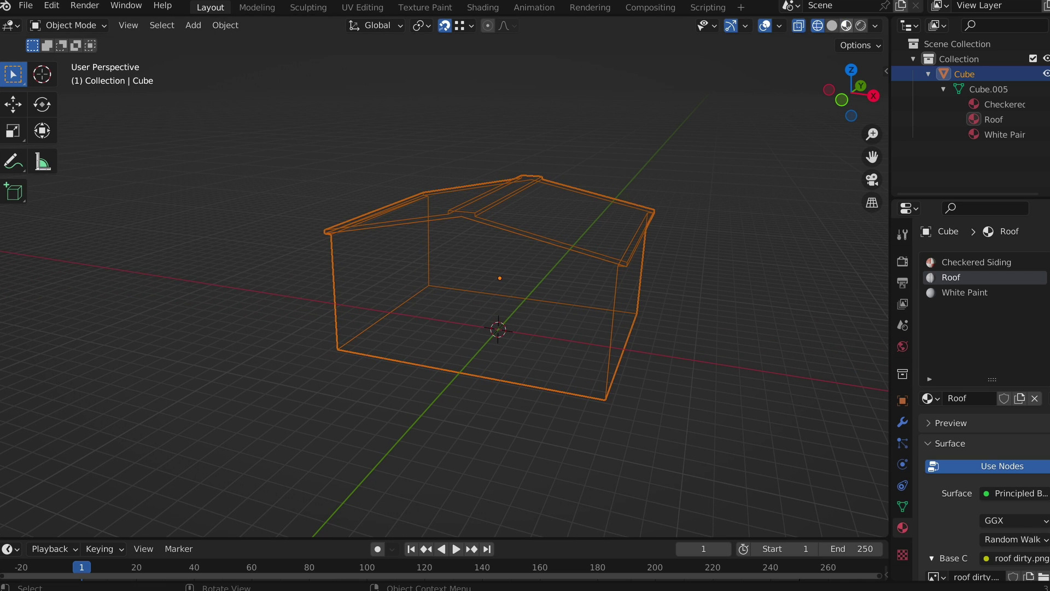
key("z")
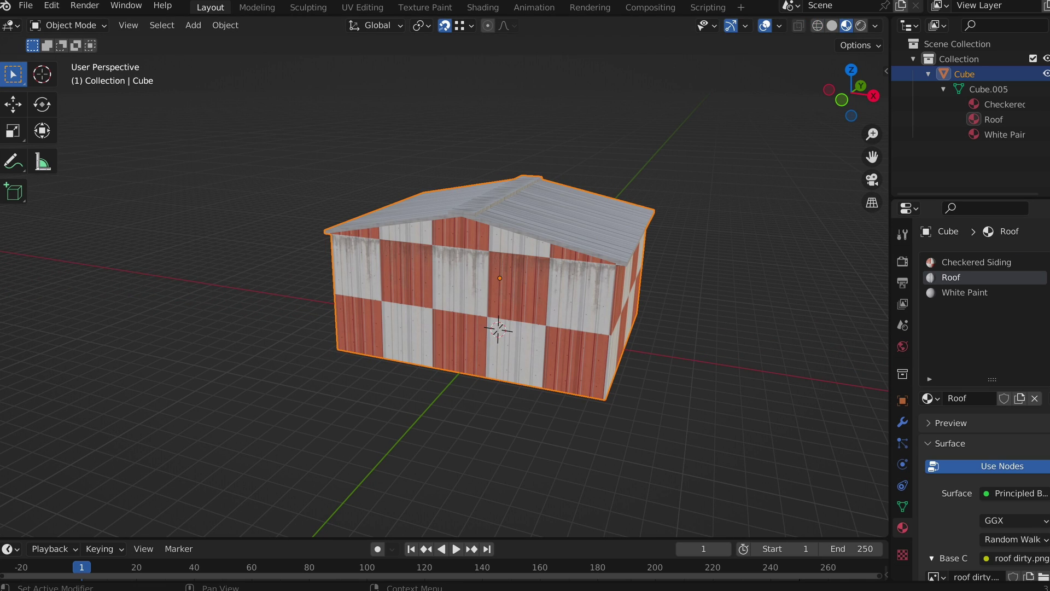
- Step through the Checkered Siding material slots, ending with White Paint active
left_click(977, 262)
left_click(952, 277)
left_click(964, 292)
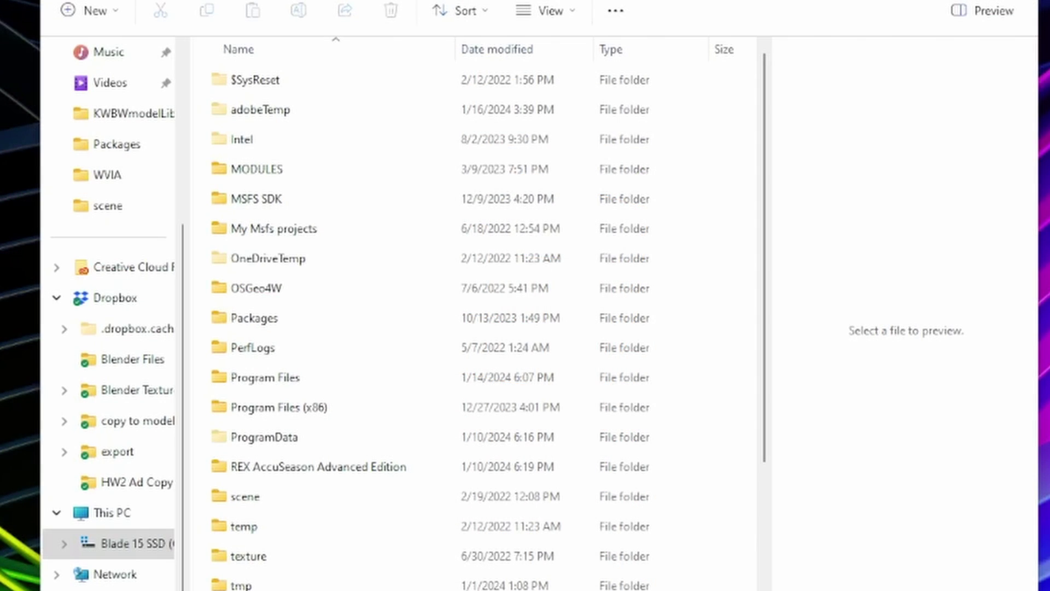
- Browse MSFS SDK > Tools > Blender to locate io_scene_gltf2_msfs.zip
double_click(256, 198)
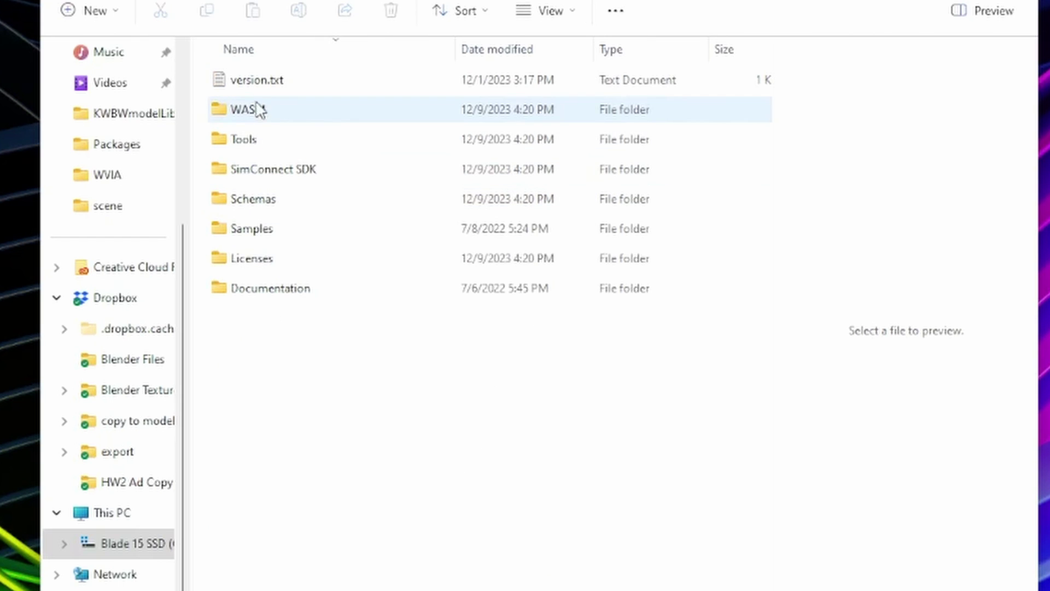
double_click(244, 140)
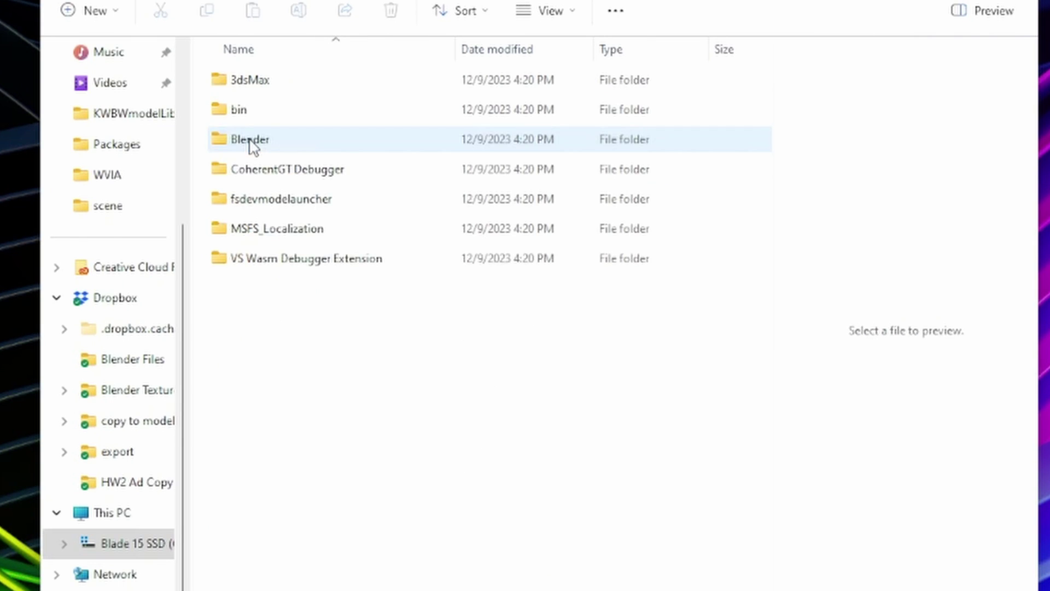
double_click(254, 146)
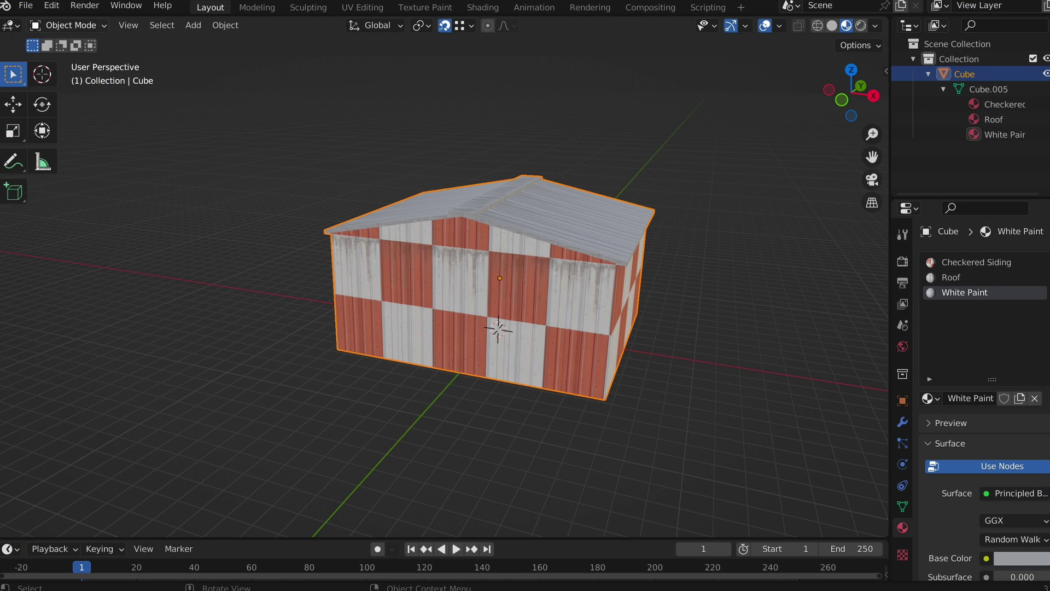
- Install io_scene_gltf2_msfs.zip via Add-on preferences, enable Microsoft Flight Simulator glTF Extension, close Preferences
left_click(51, 6)
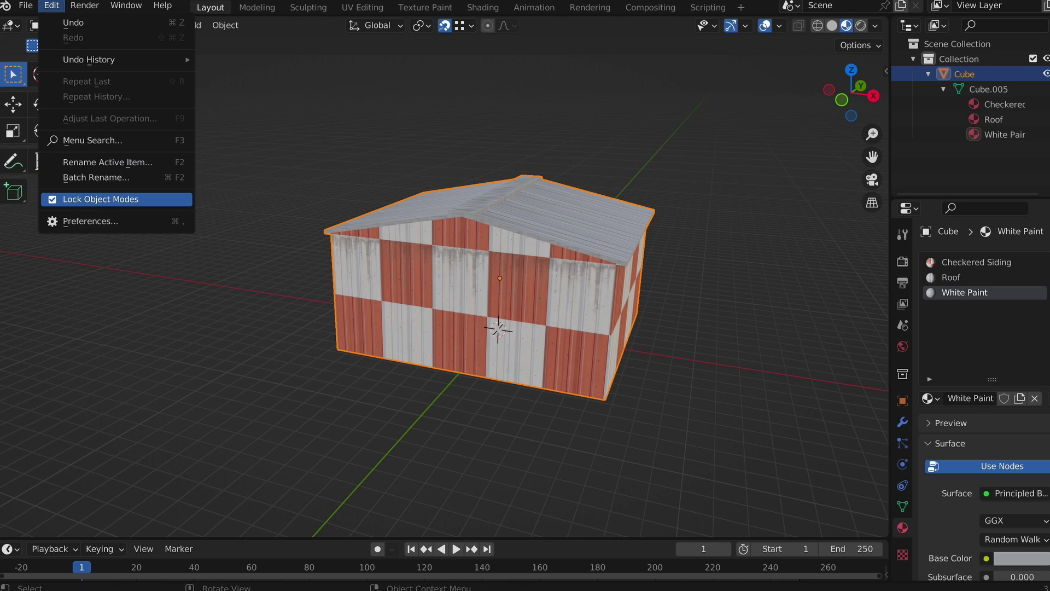
left_click(90, 221)
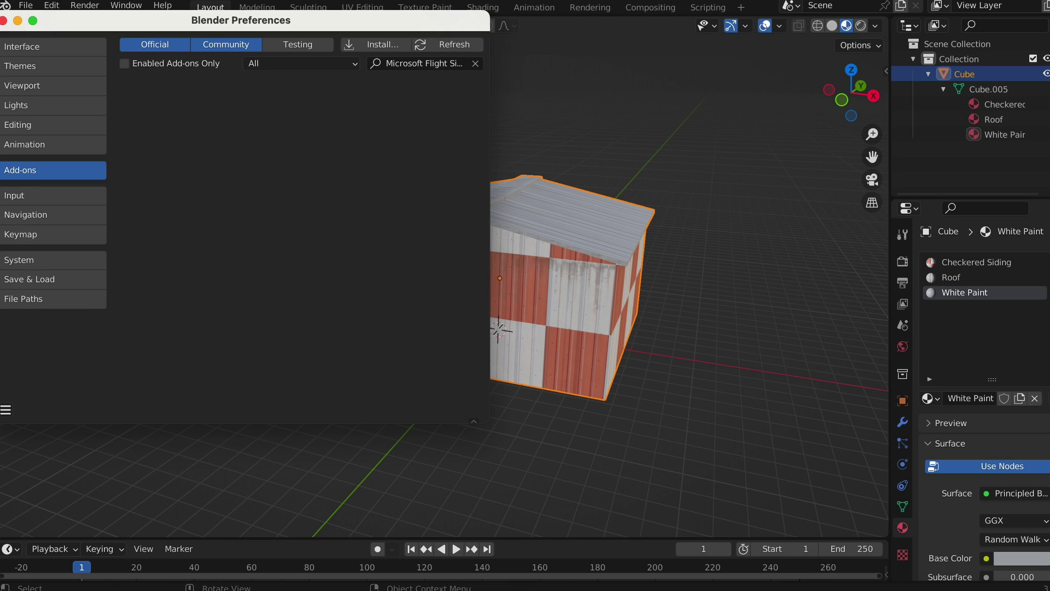
left_click(373, 45)
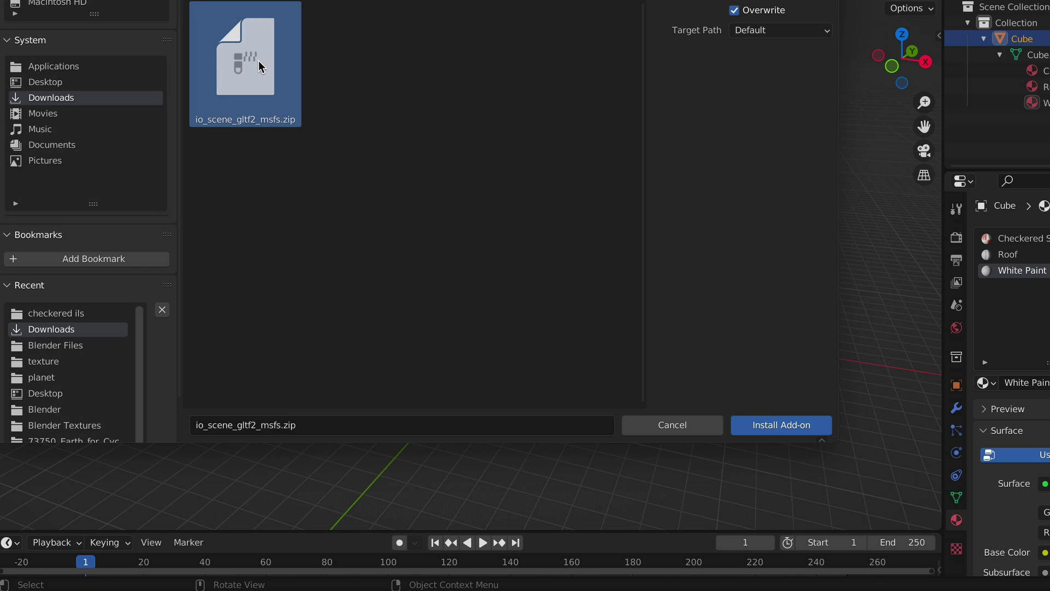
left_click(781, 424)
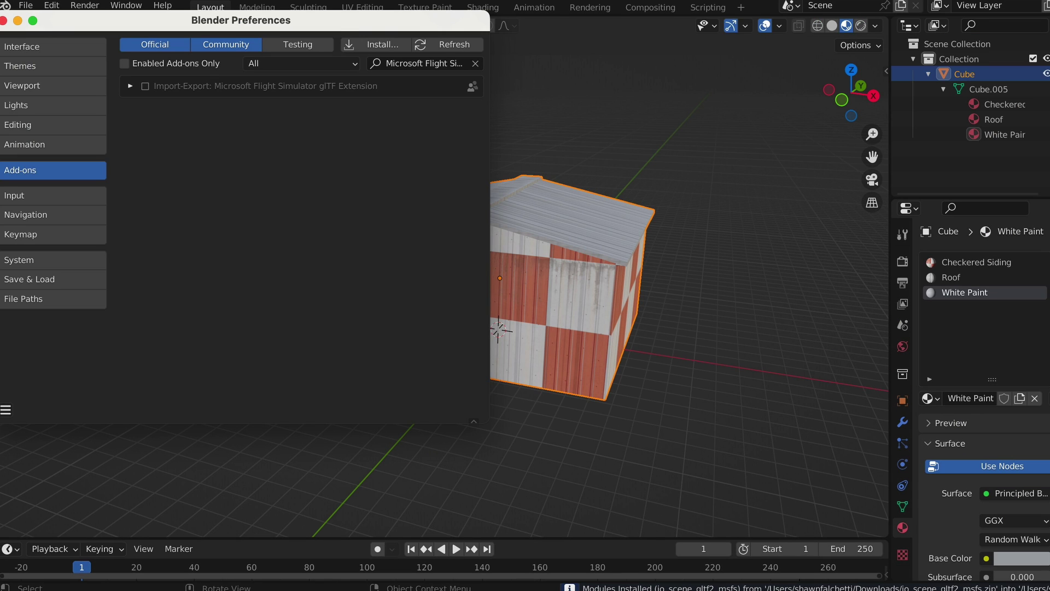
left_click(145, 86)
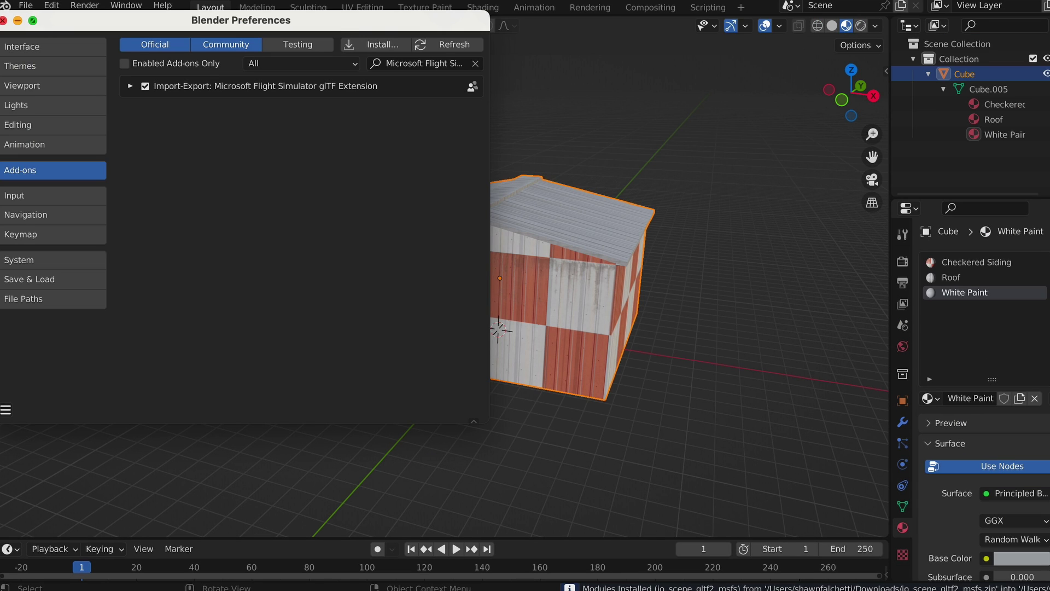
left_click(4, 20)
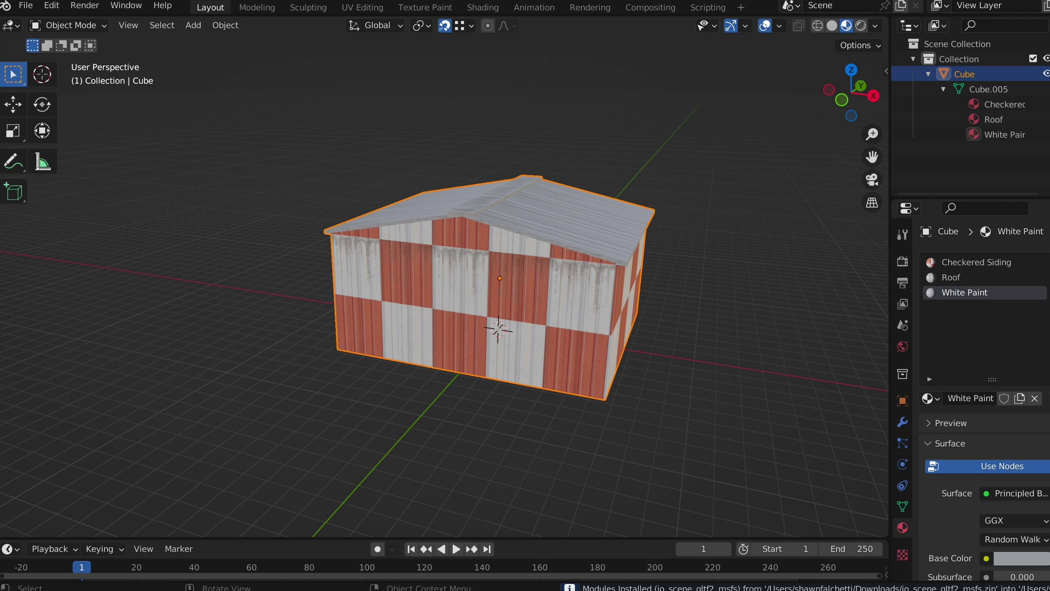
- Show the Multi-Export glTF 2.0 Objects list with hidden objects shown and grouped by collections
left_click(723, 328)
key("n")
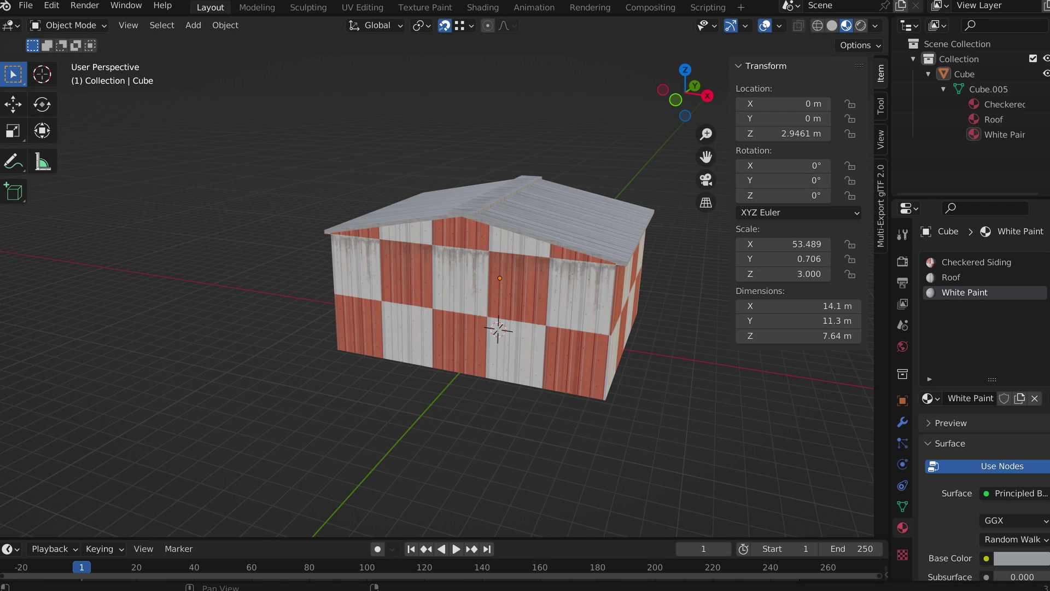
left_click(881, 205)
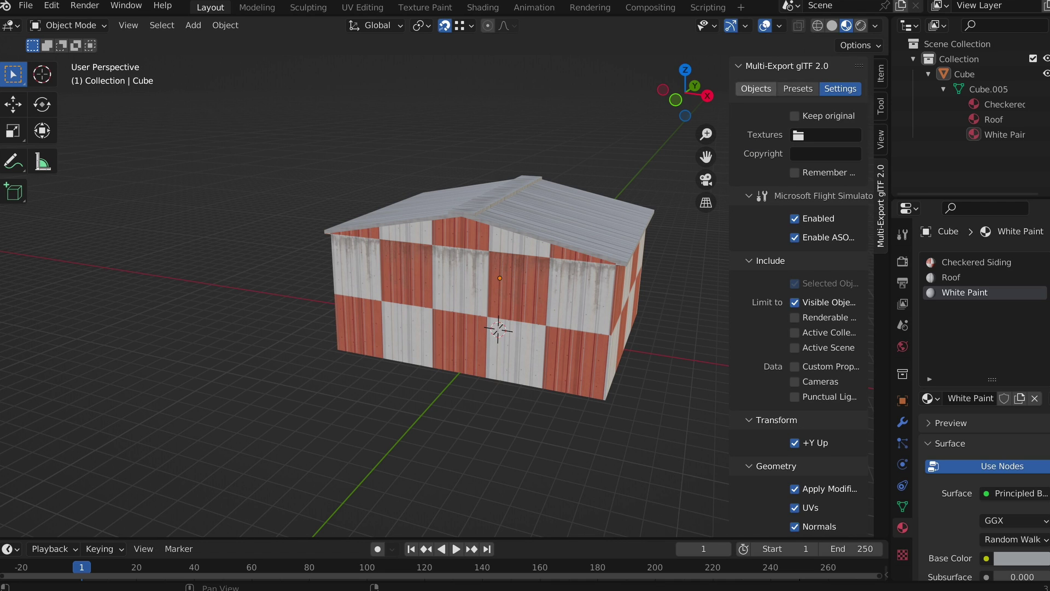
left_click(756, 89)
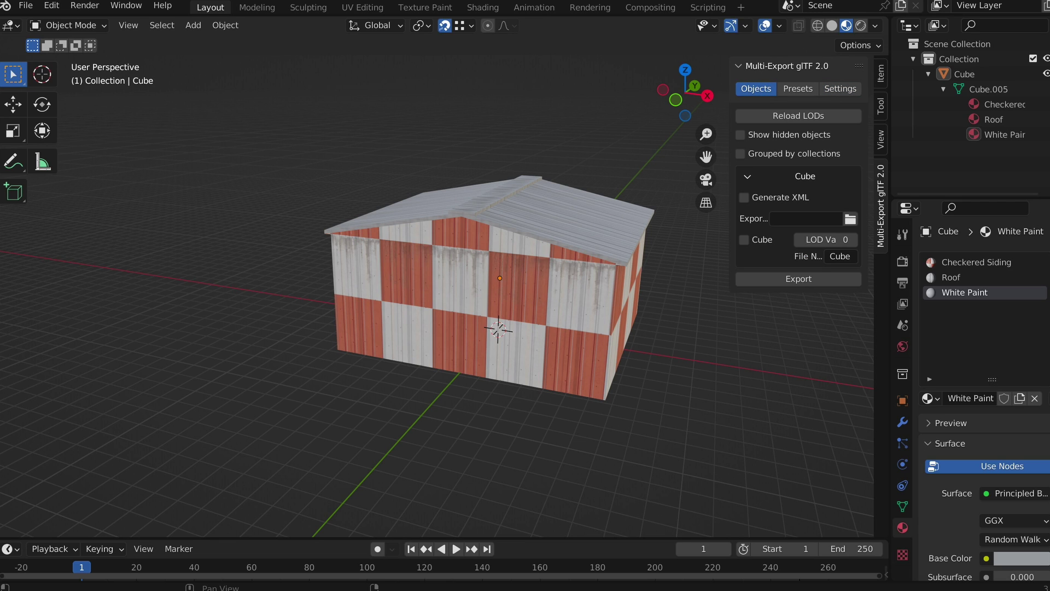
left_click(740, 135)
left_click(741, 153)
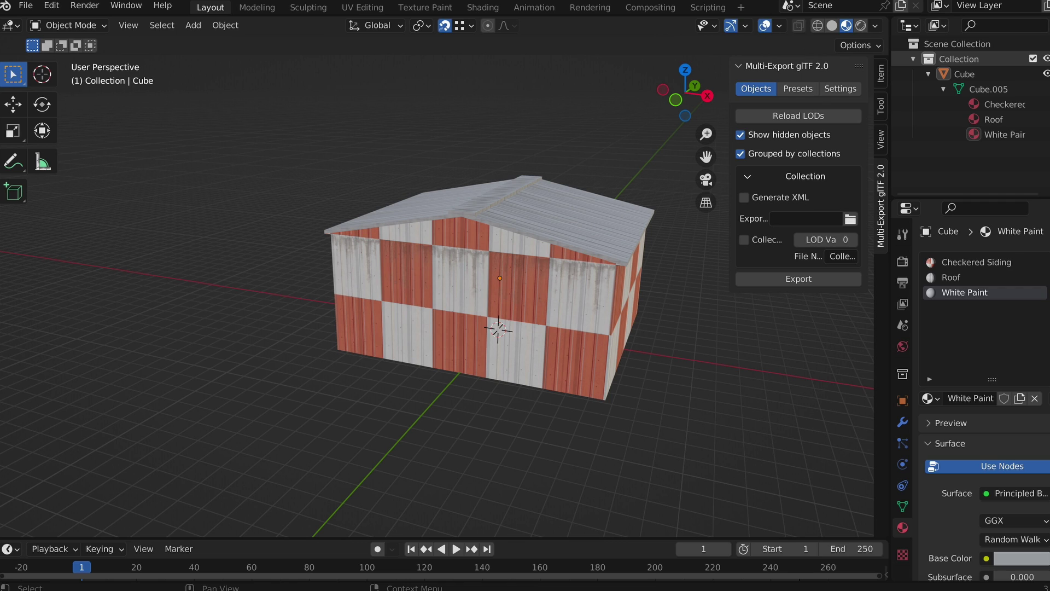
- Rename the collection to 'checkered ils' and reload the LOD list
double_click(958, 58)
type("checke")
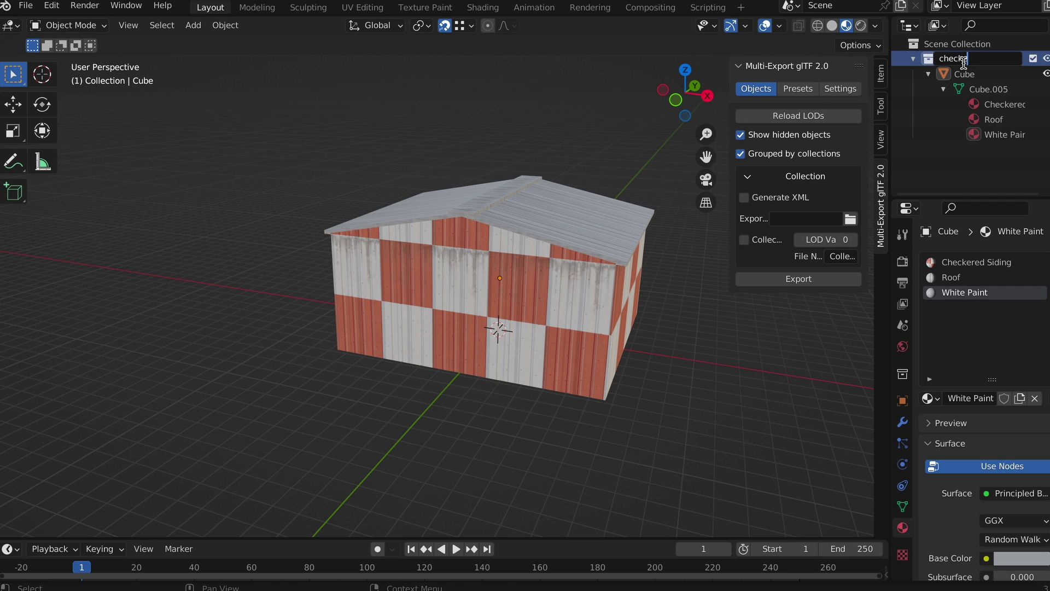
type("red ils")
key("Return")
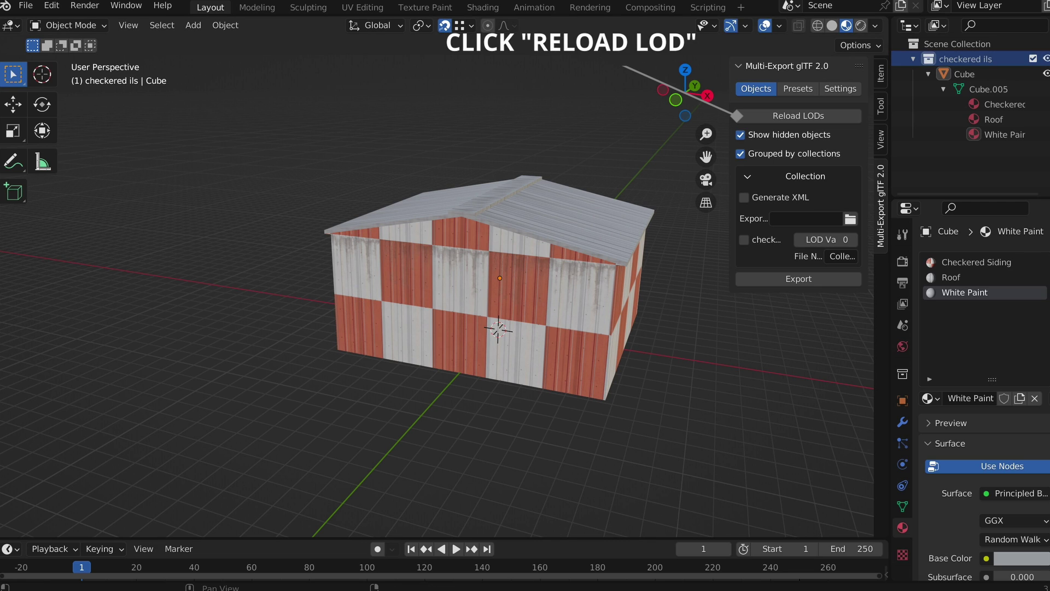
left_click(737, 115)
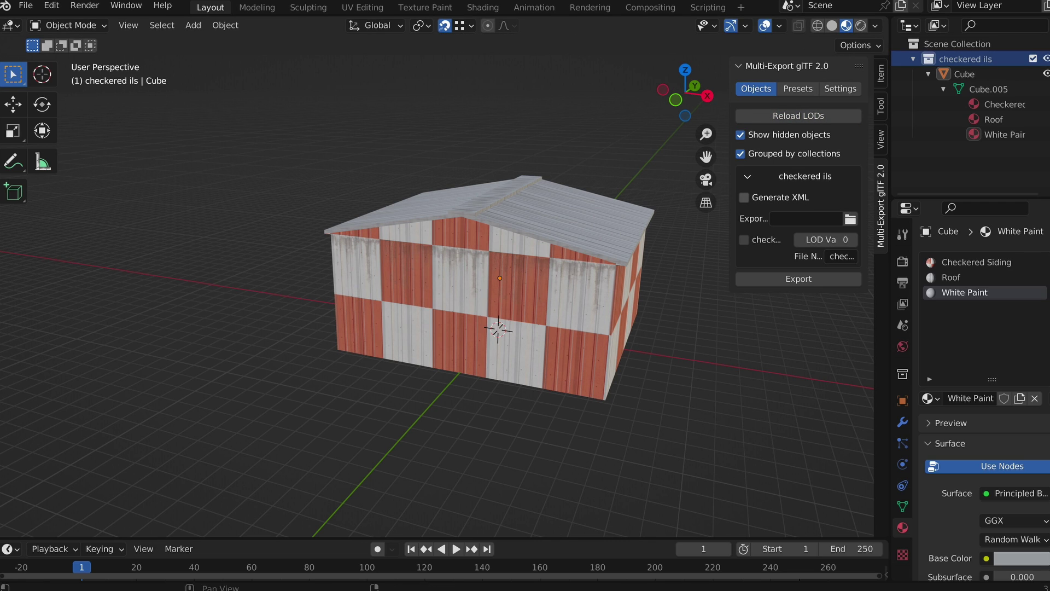
- Enable Generate XML and export for checkered ils, then hide Blender
left_click(745, 197)
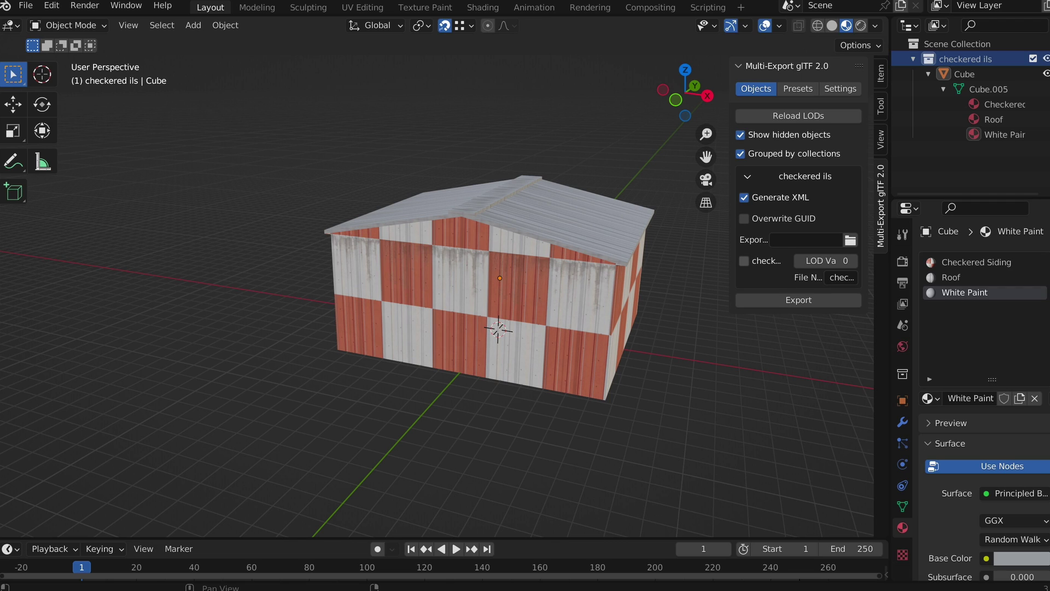
left_click(745, 260)
key("super+h")
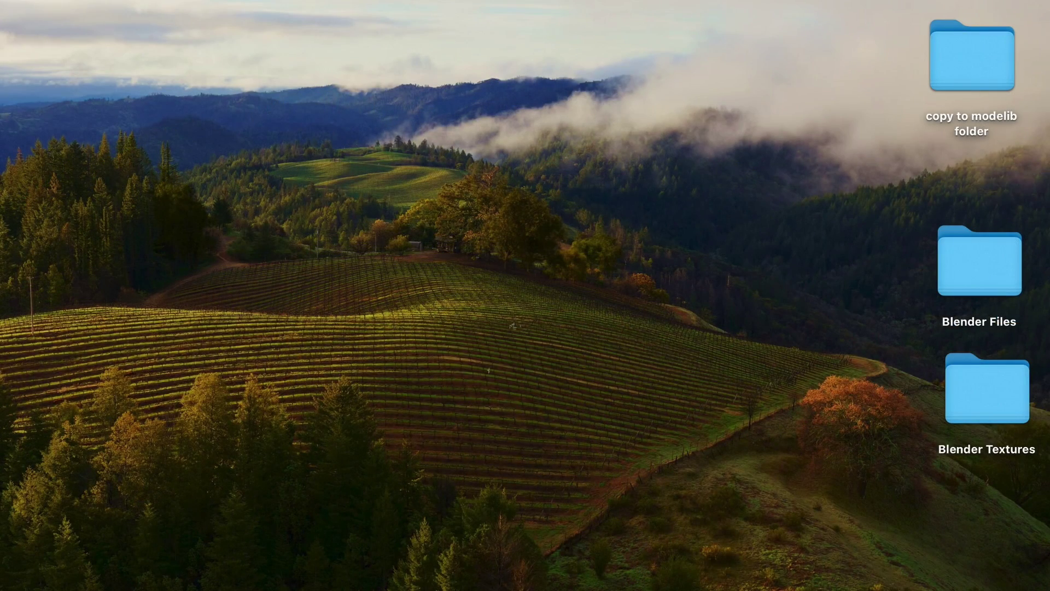
- Open 'copy to modelib folder' and create a 'checkered ils' folder inside it
left_click(973, 58)
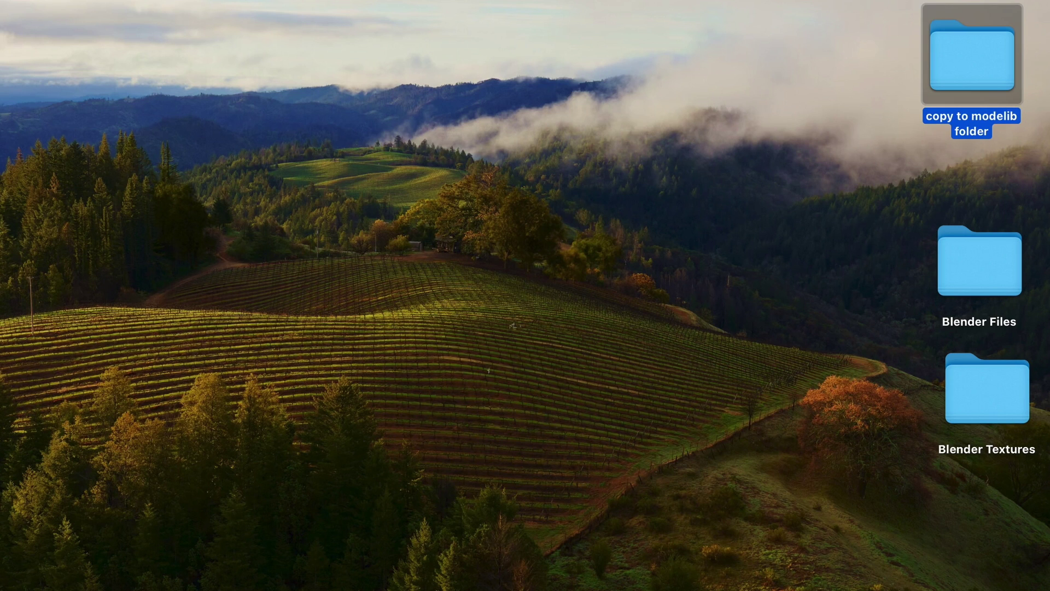
key("super+o")
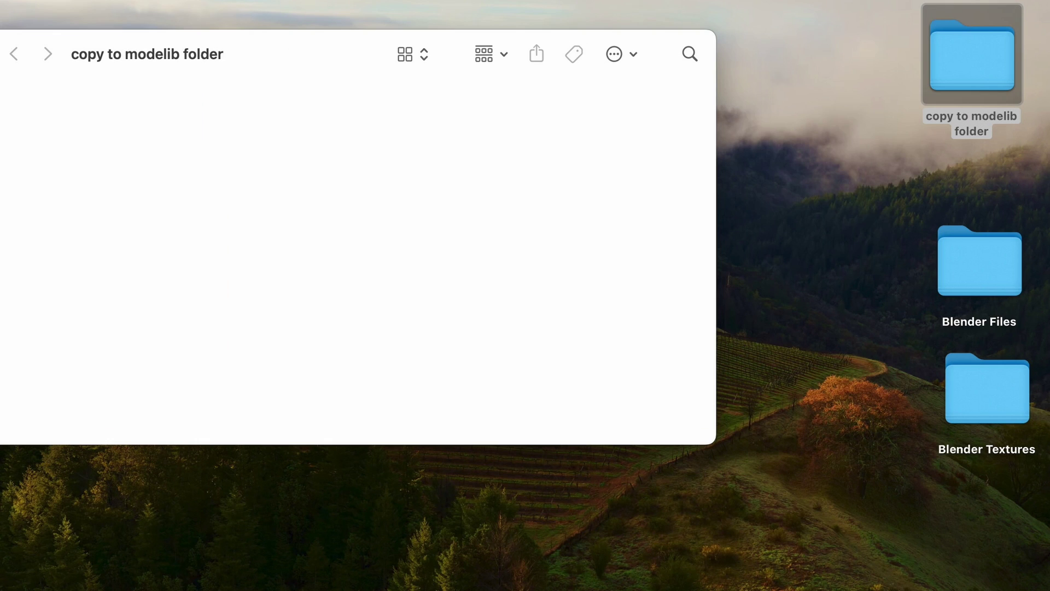
right_click(108, 128)
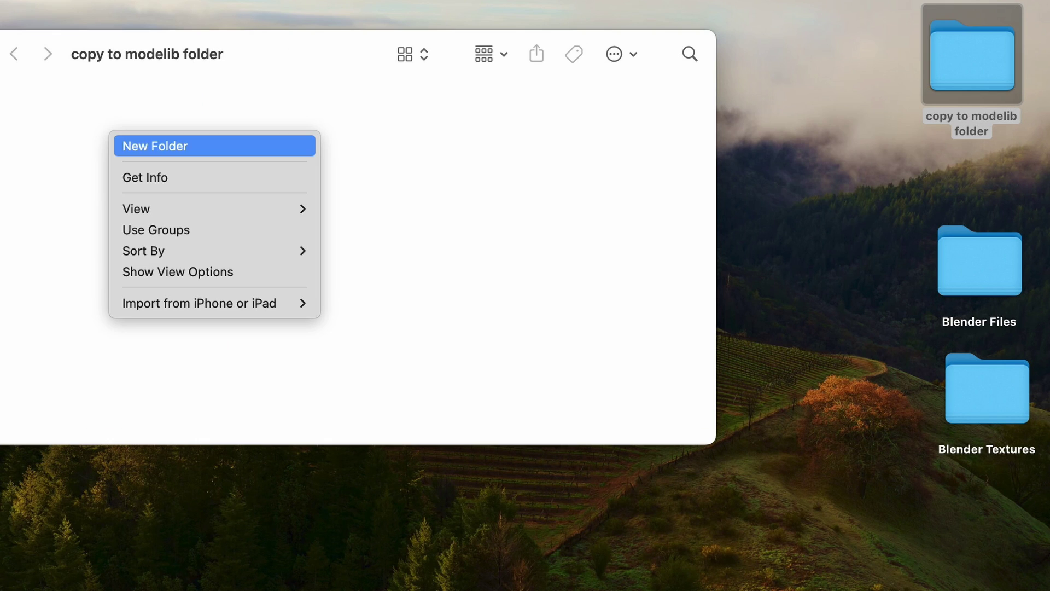
left_click(155, 146)
type("ch")
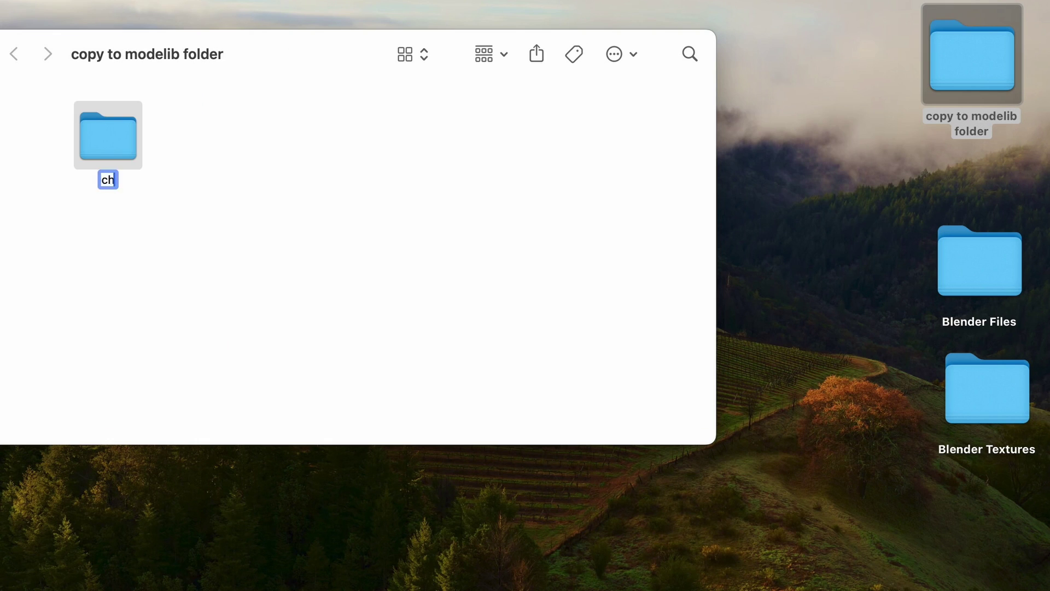
type("ecke")
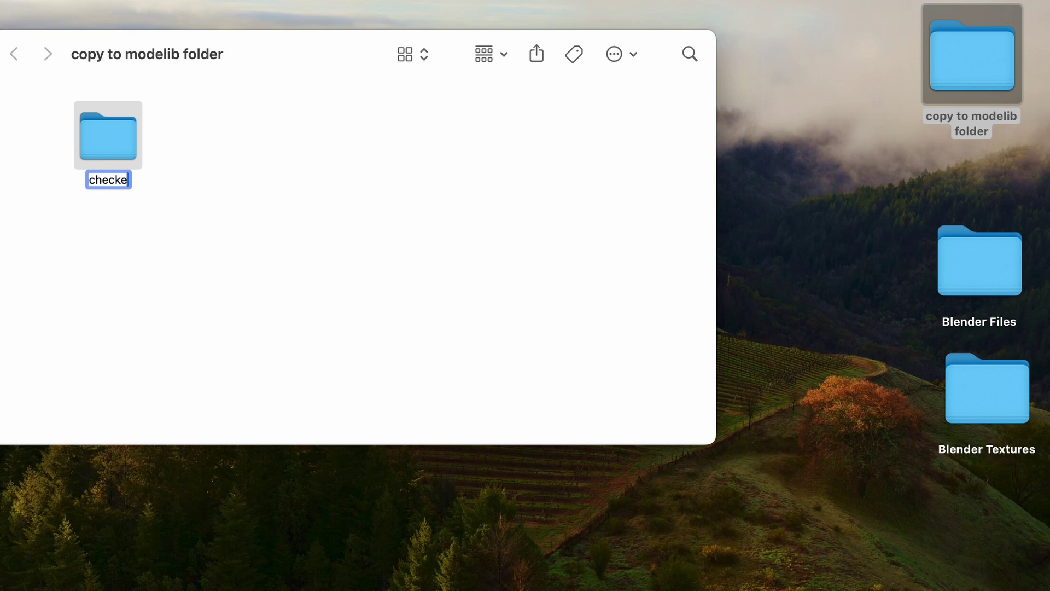
type("red ils")
key("Return")
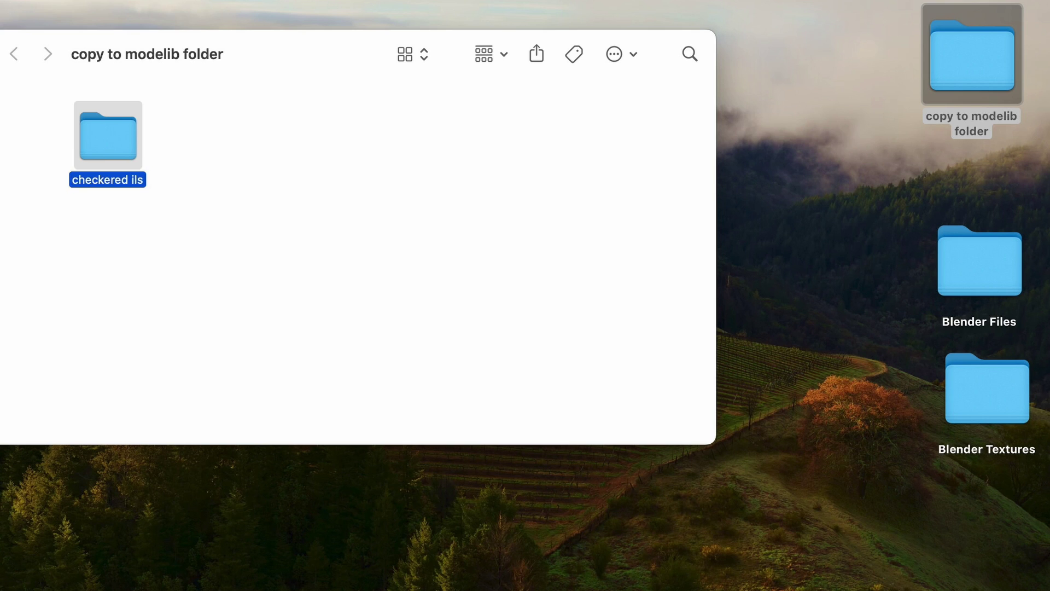
- Create a 'texture' folder there too, then return to Blender
right_click(182, 119)
left_click(239, 139)
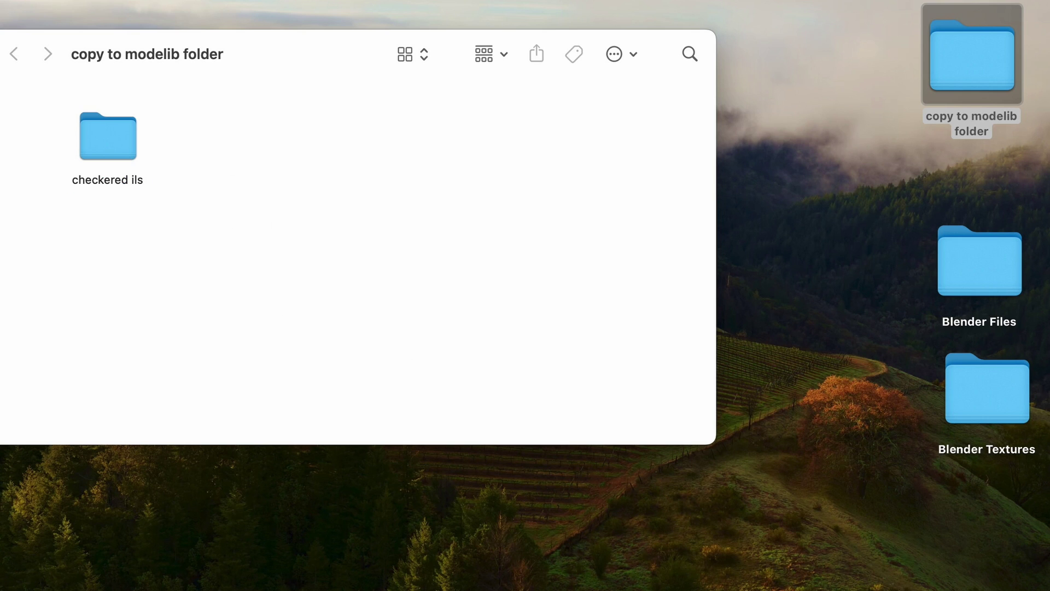
type("texture")
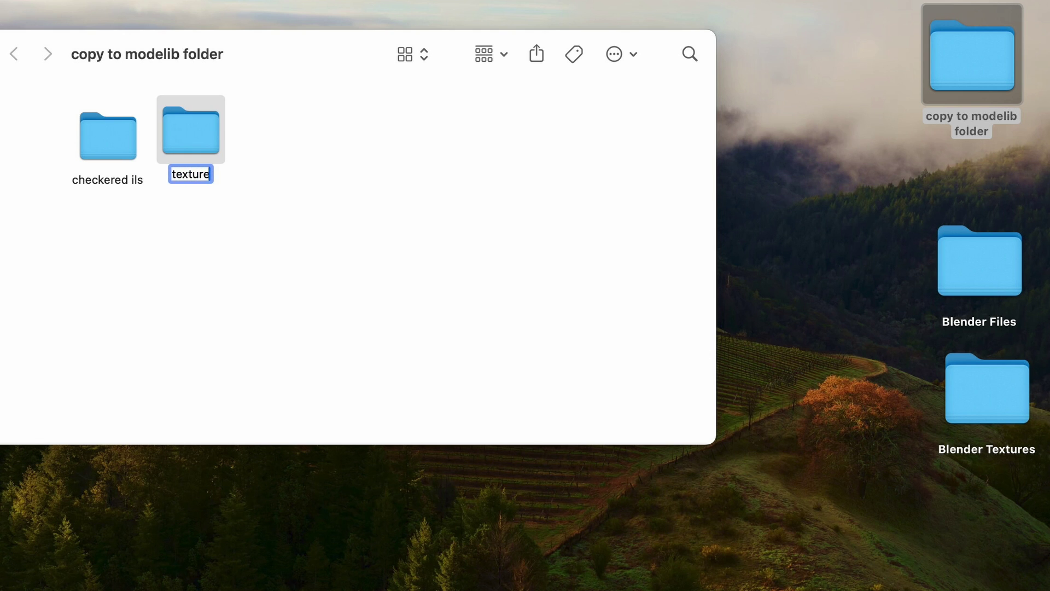
key("Return")
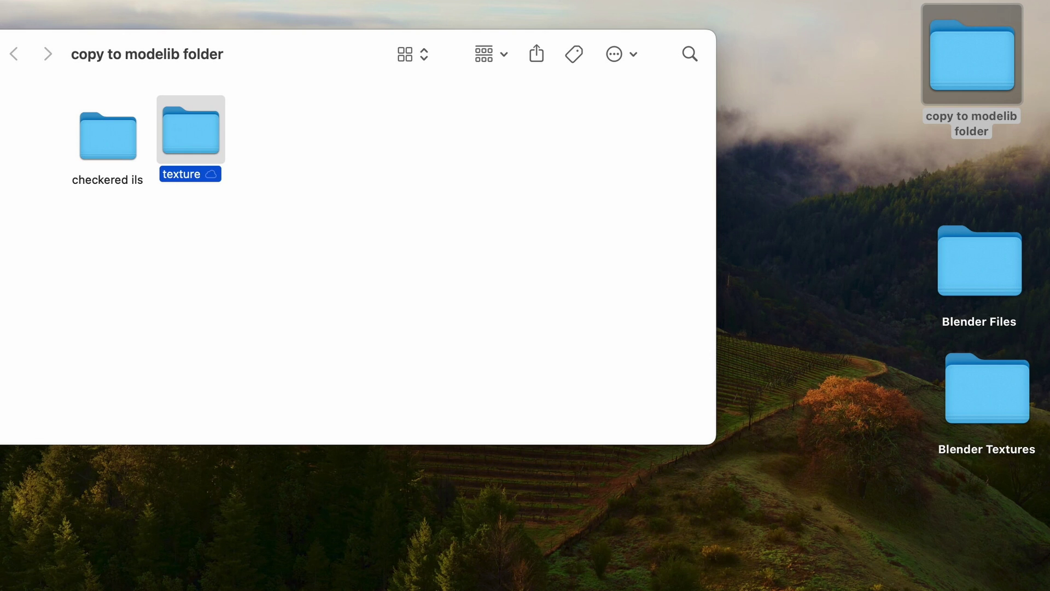
key("super+Tab")
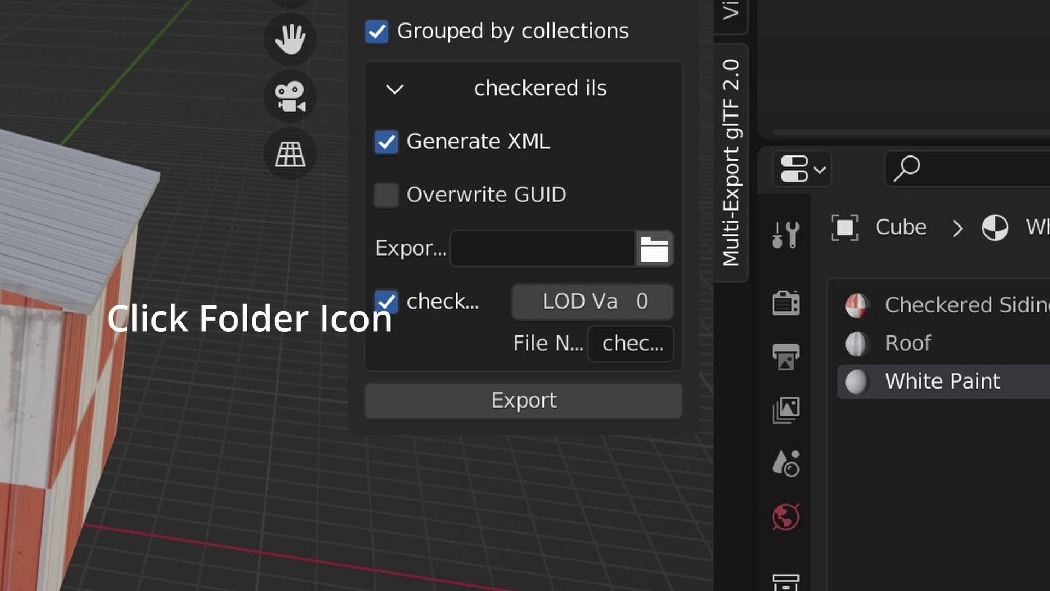
- Choose copy to modelib folder/checkered ils as the collection's glTF export folder
left_click(653, 249)
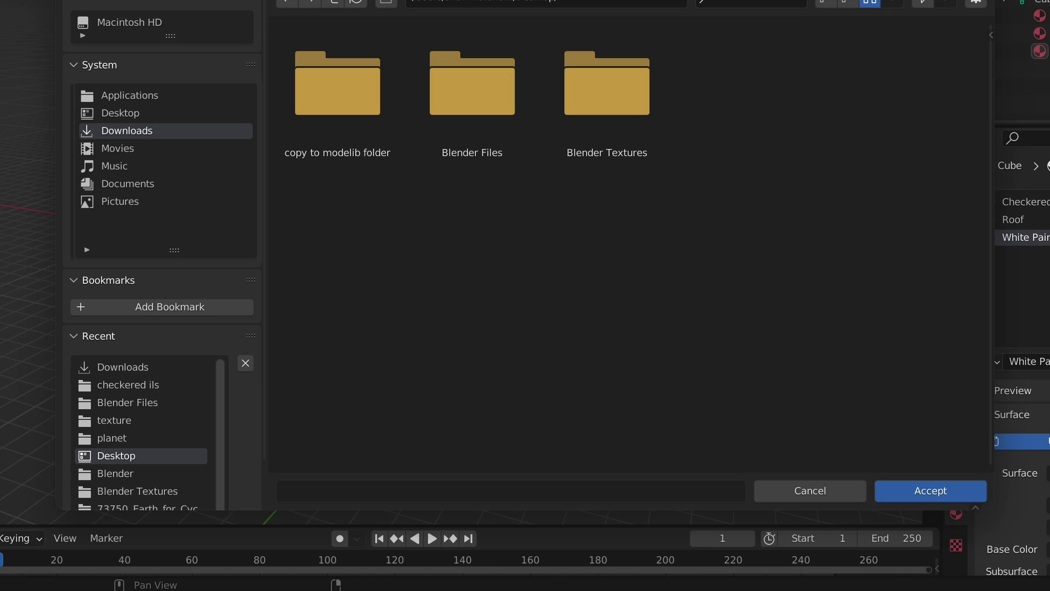
left_click(336, 90)
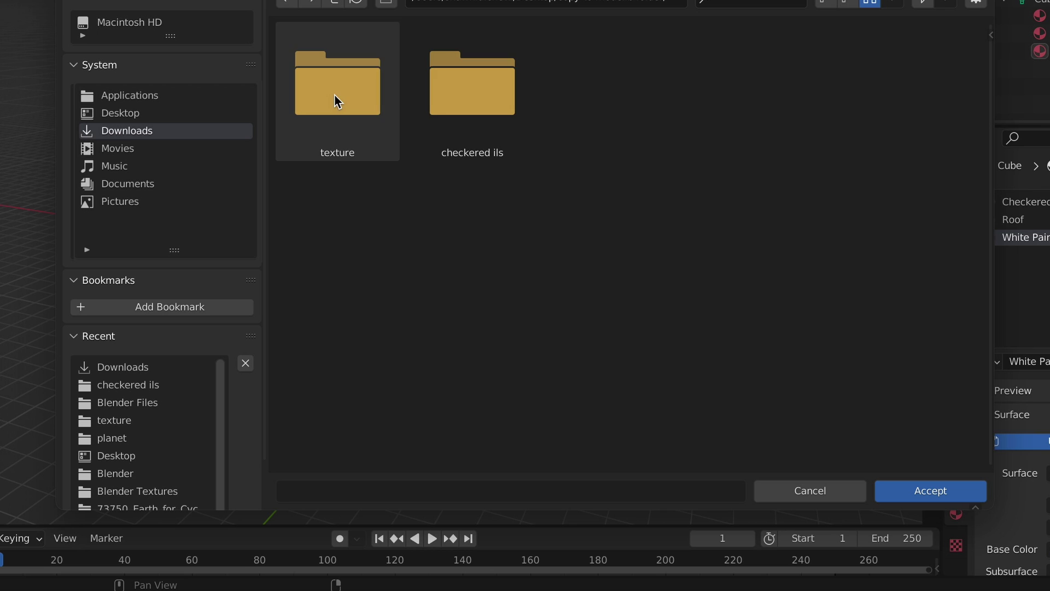
left_click(472, 87)
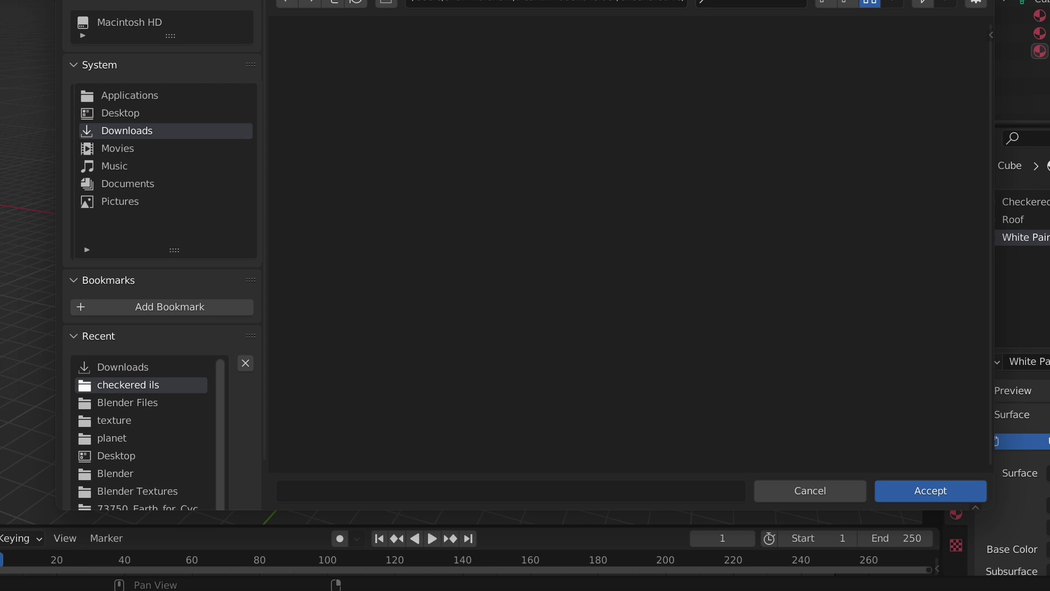
left_click(931, 490)
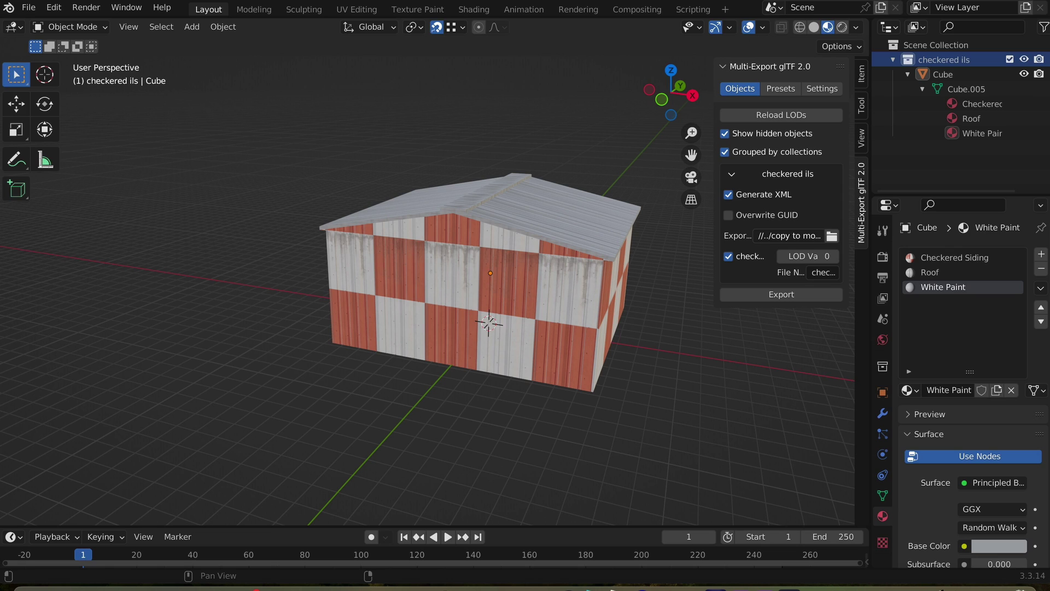
- Set the exporter's Textures path to ../texture/, then run Export for checkered ils
left_click(823, 88)
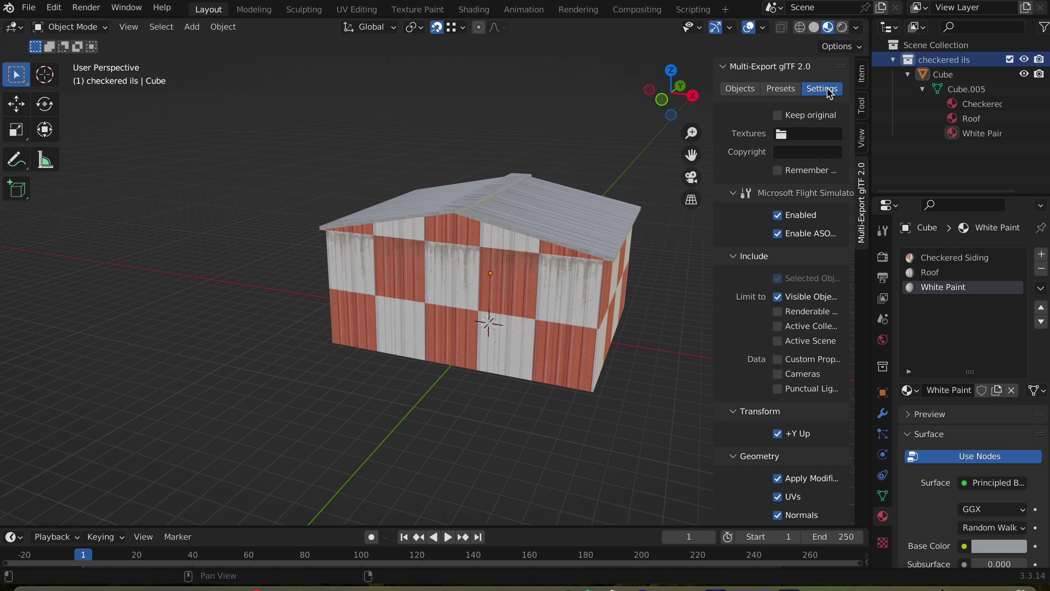
left_click(813, 134)
type("../texture/")
key("Return")
scroll(787, 291, "down", 3)
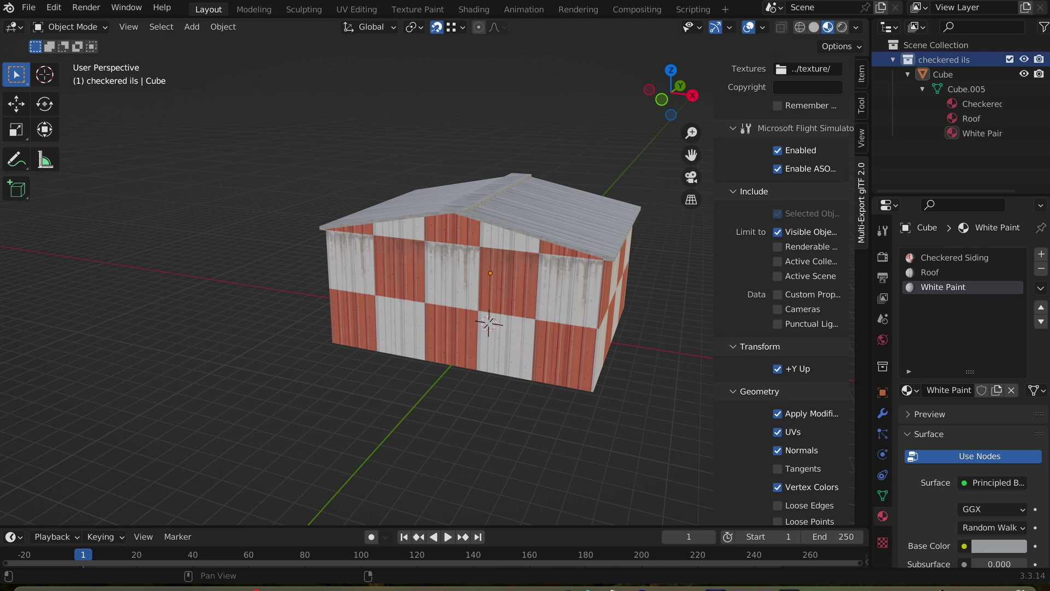
scroll(787, 291, "down", 4)
scroll(787, 291, "down", 3)
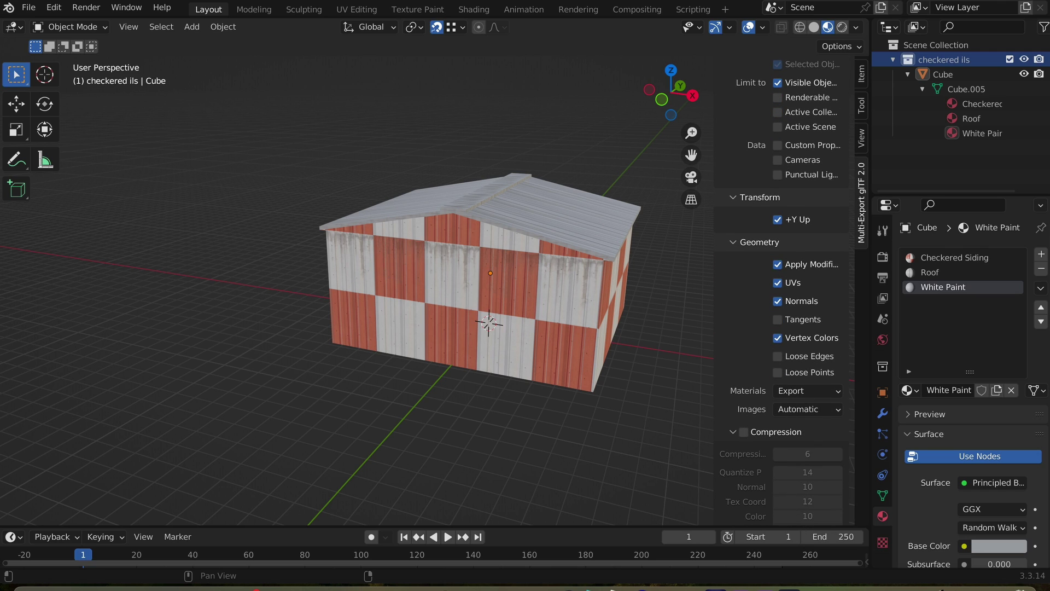
scroll(769, 343, "down", 5)
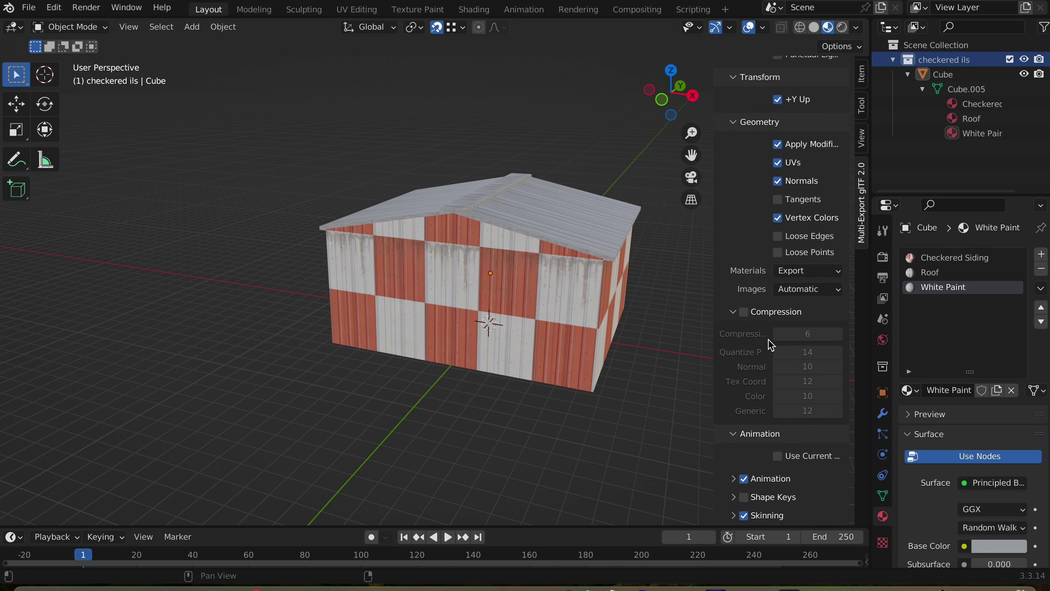
scroll(769, 343, "up", 5)
scroll(769, 343, "up", 5)
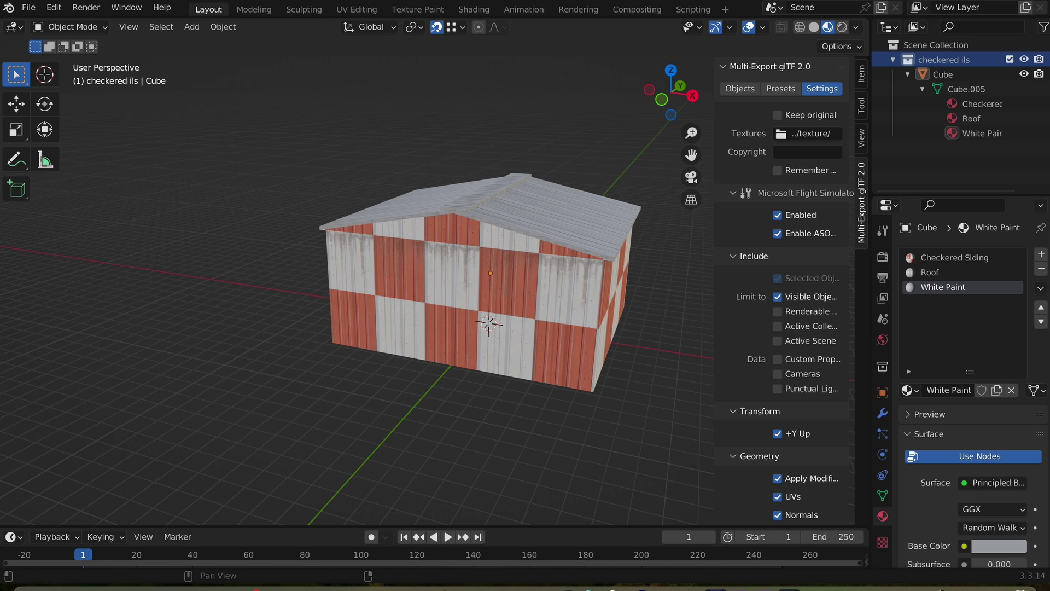
left_click(739, 88)
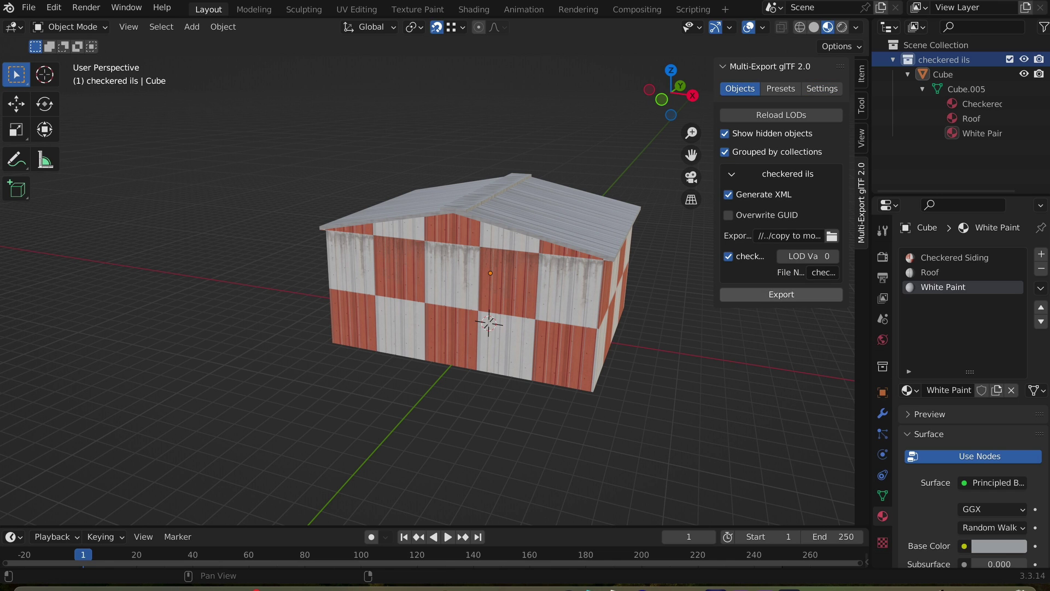
left_click(770, 297)
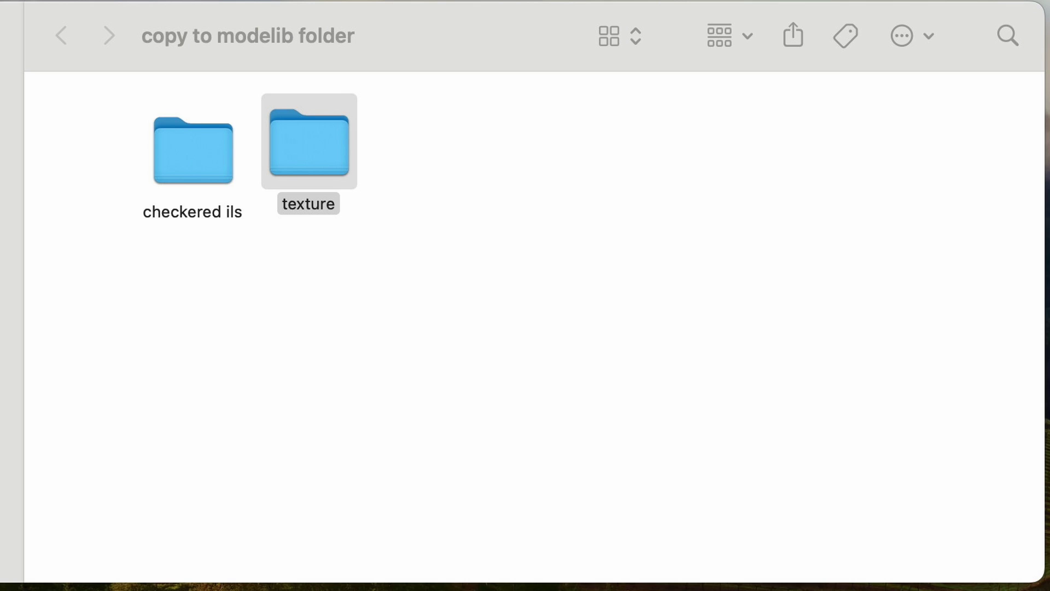
- Check checkered ils for .bin, .gltf and .xml files and texture for four PNGs
double_click(193, 149)
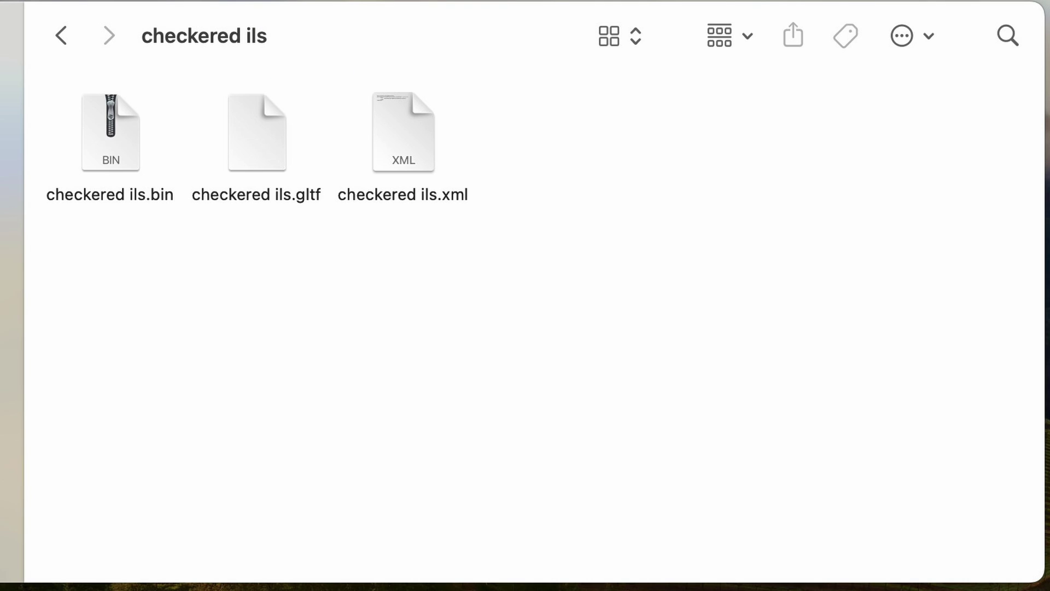
left_click(61, 35)
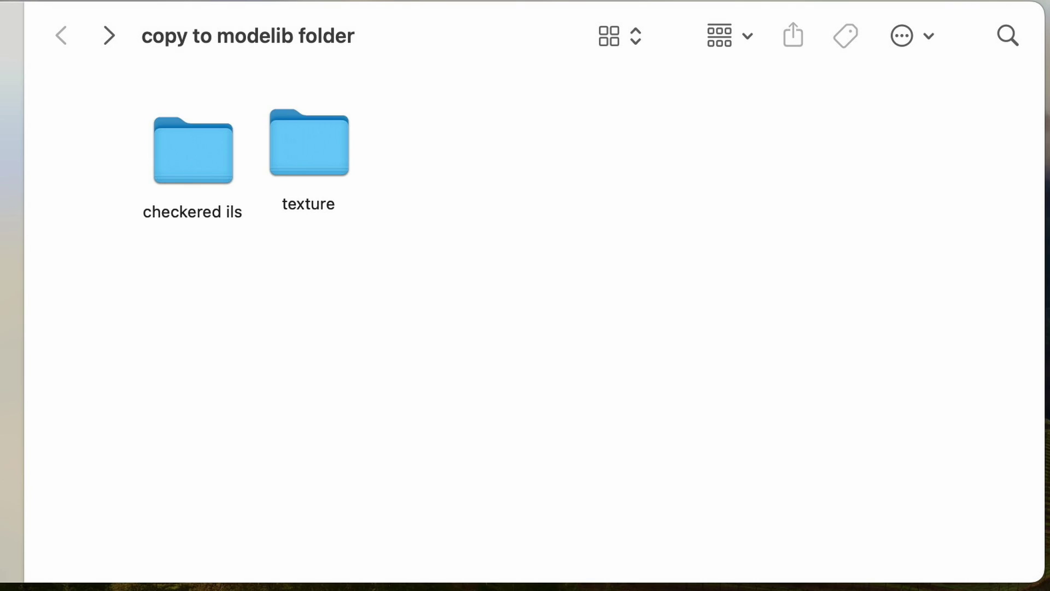
left_click(309, 145)
double_click(309, 146)
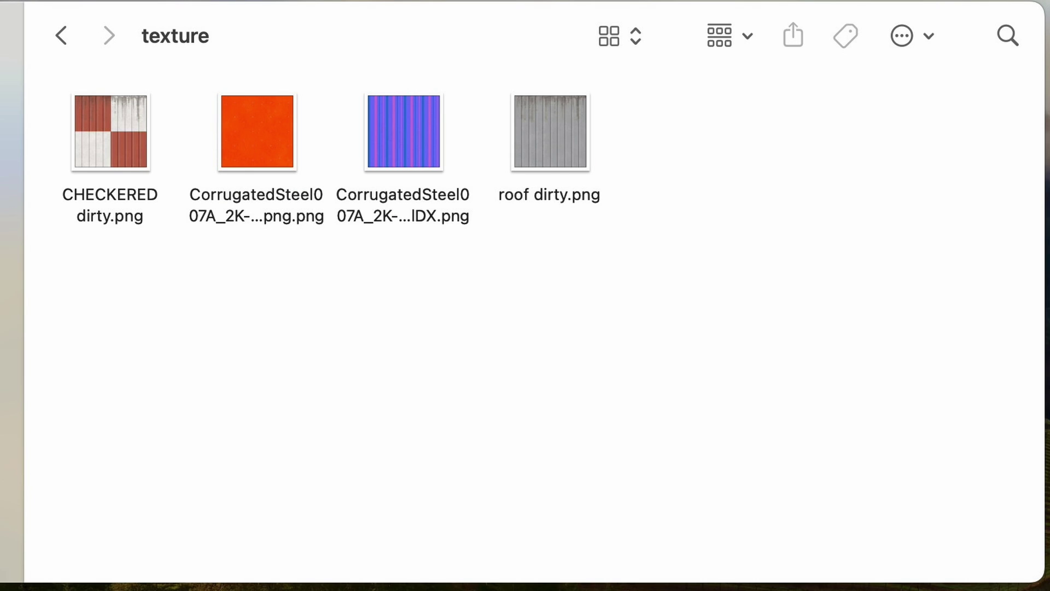
left_click(61, 36)
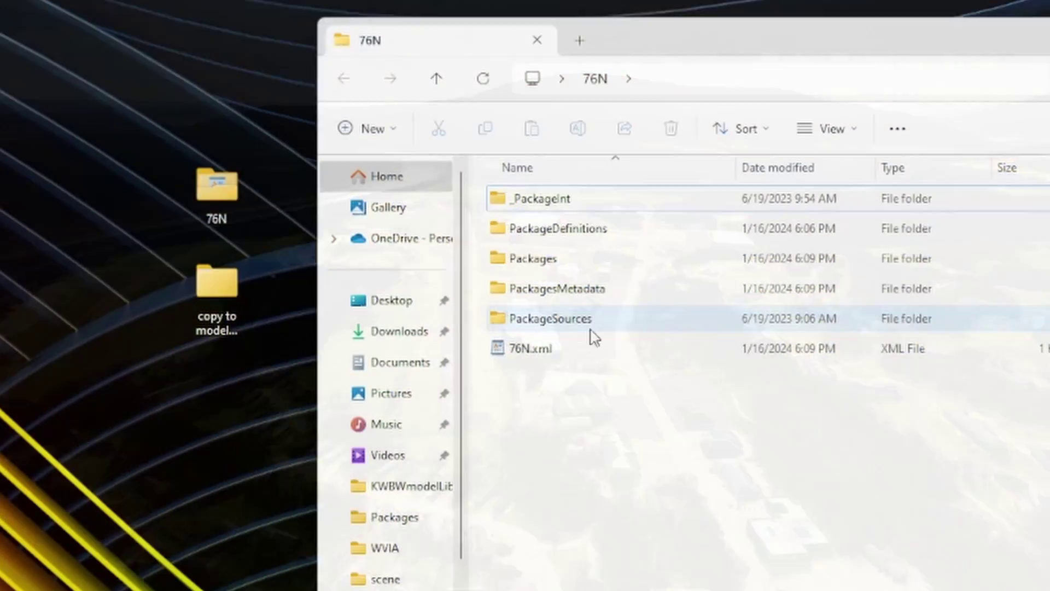
- Browse PackageSources > Scenery > airport-76n-tunkhannock > scenery to find 76N.xml, then go back up
double_click(564, 321)
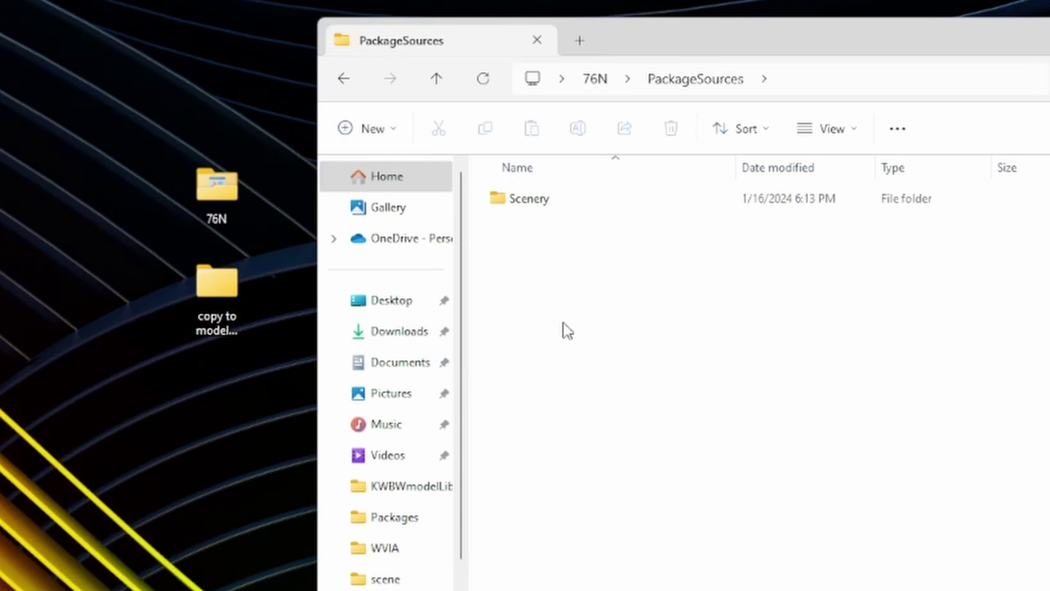
double_click(557, 201)
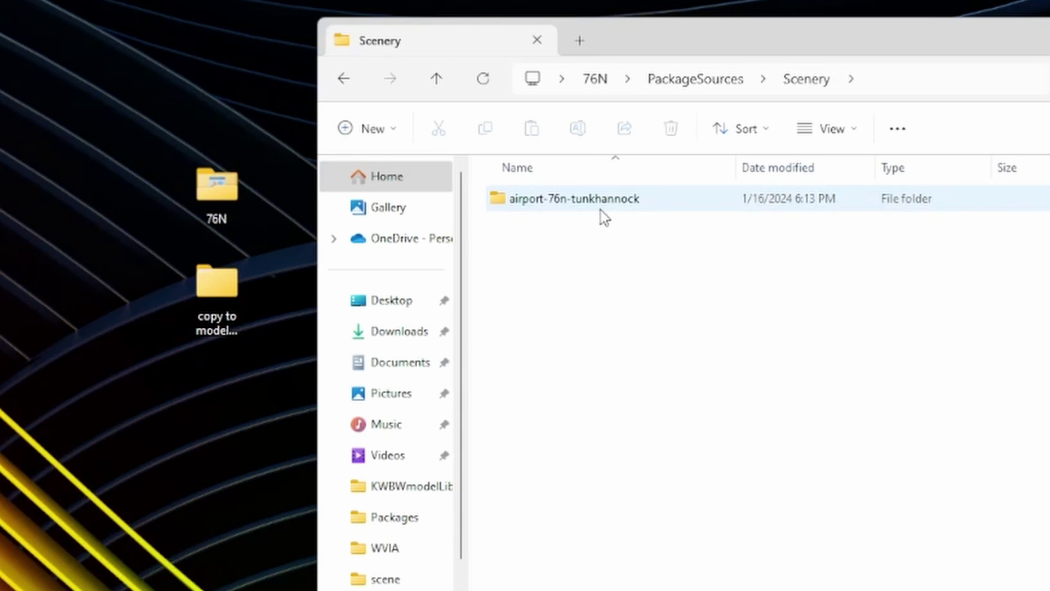
double_click(605, 206)
double_click(605, 215)
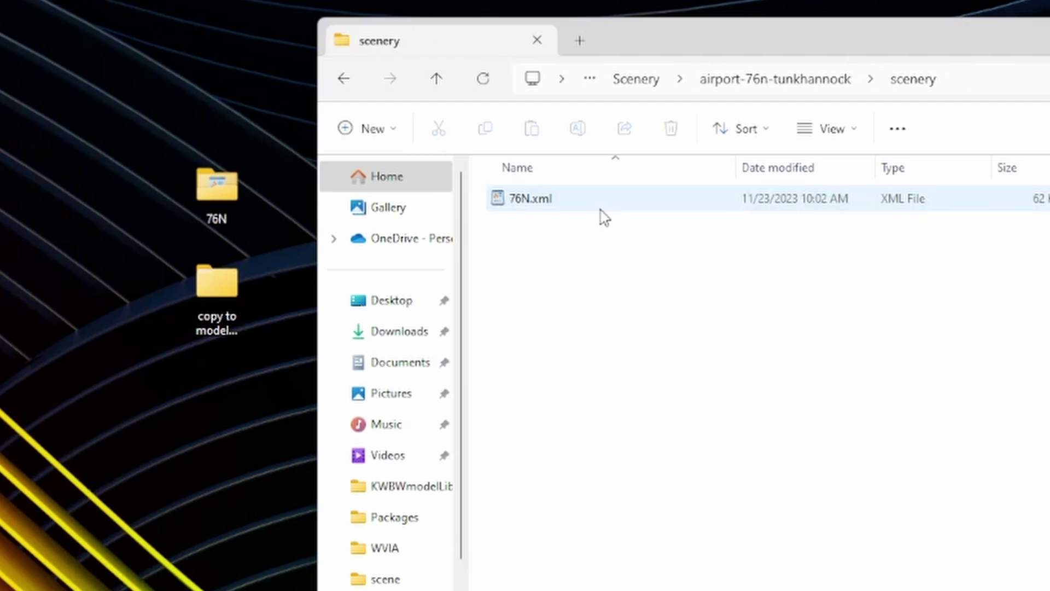
left_click(636, 79)
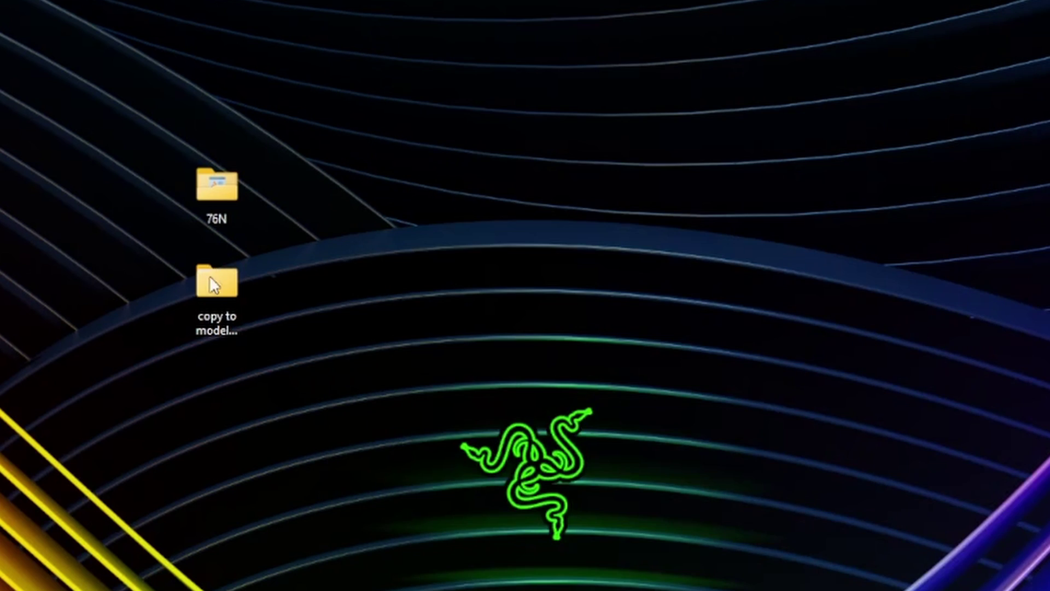
- Open the desktop 'copy to modelib' folder and load the 76N.xml project in Dev Mode
left_click(212, 279)
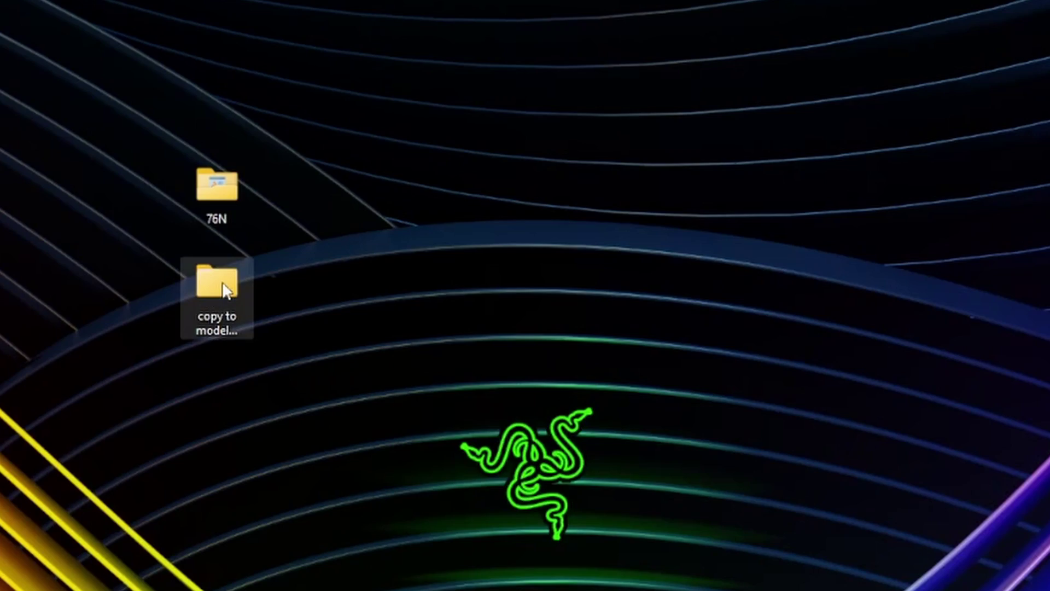
double_click(226, 288)
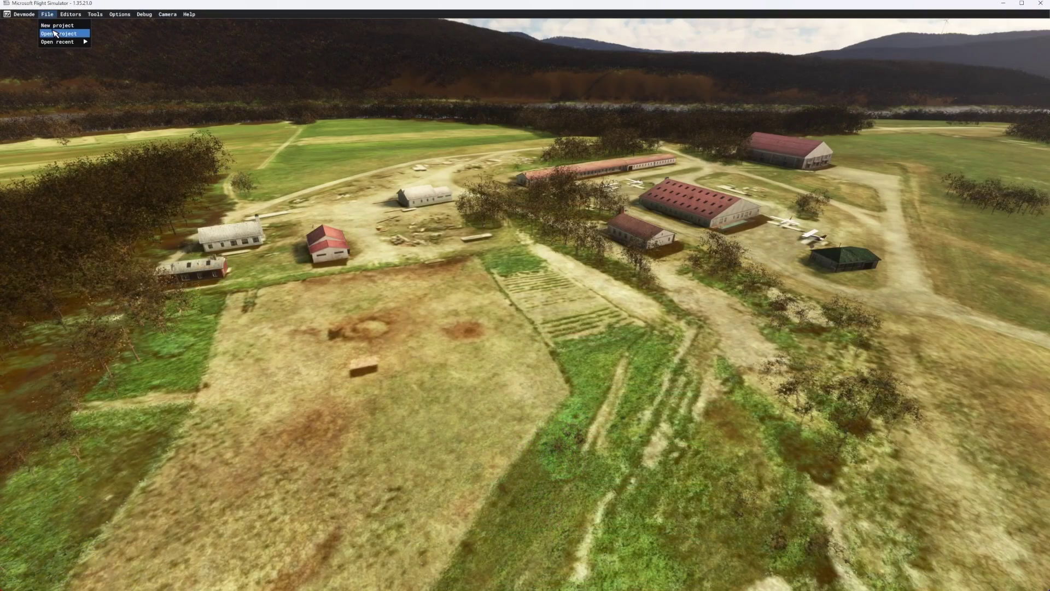
left_click(58, 33)
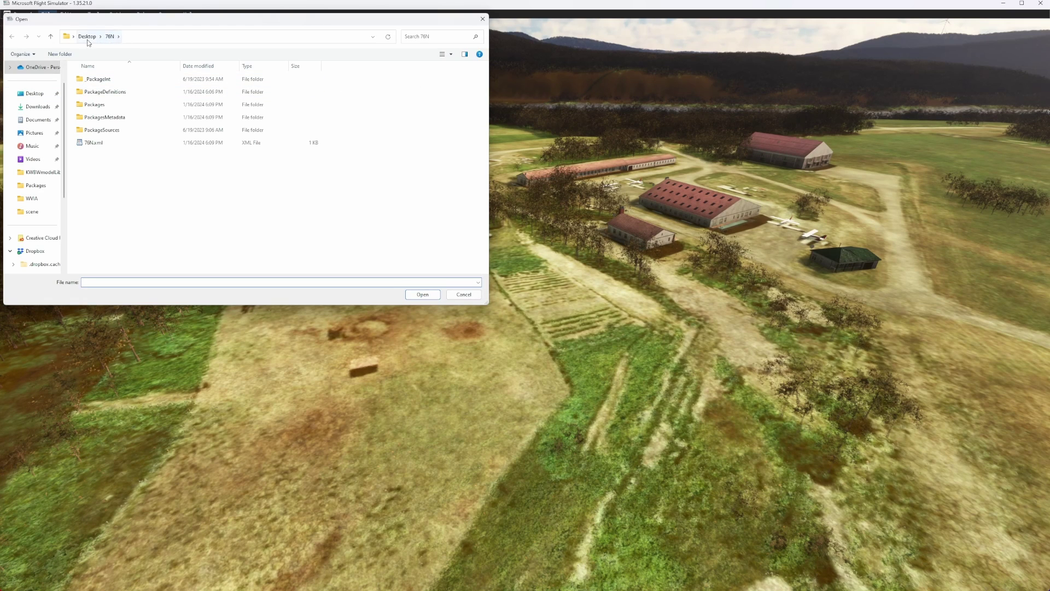
left_click(92, 144)
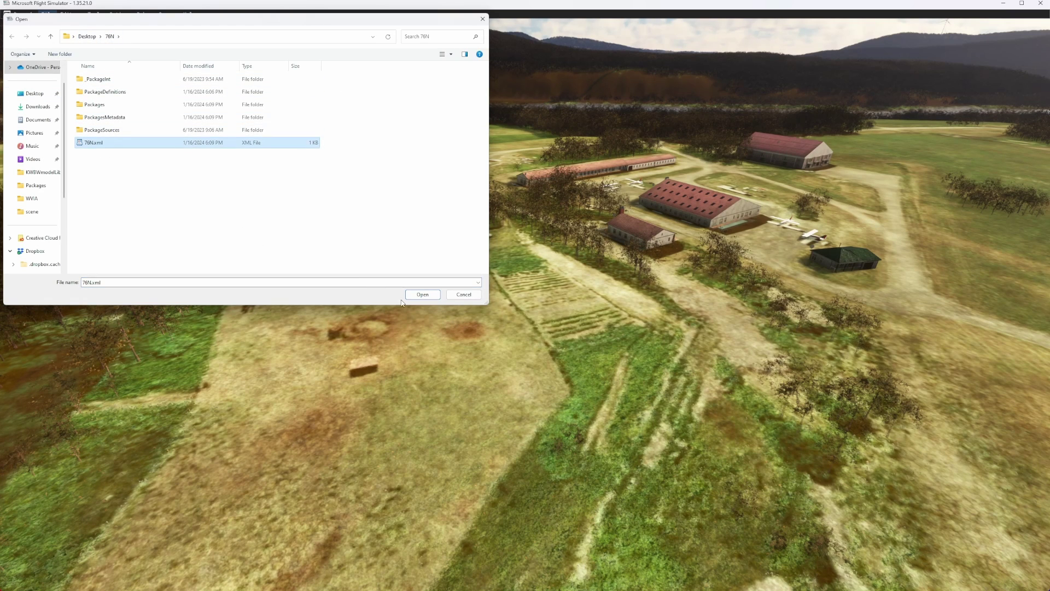
left_click(421, 294)
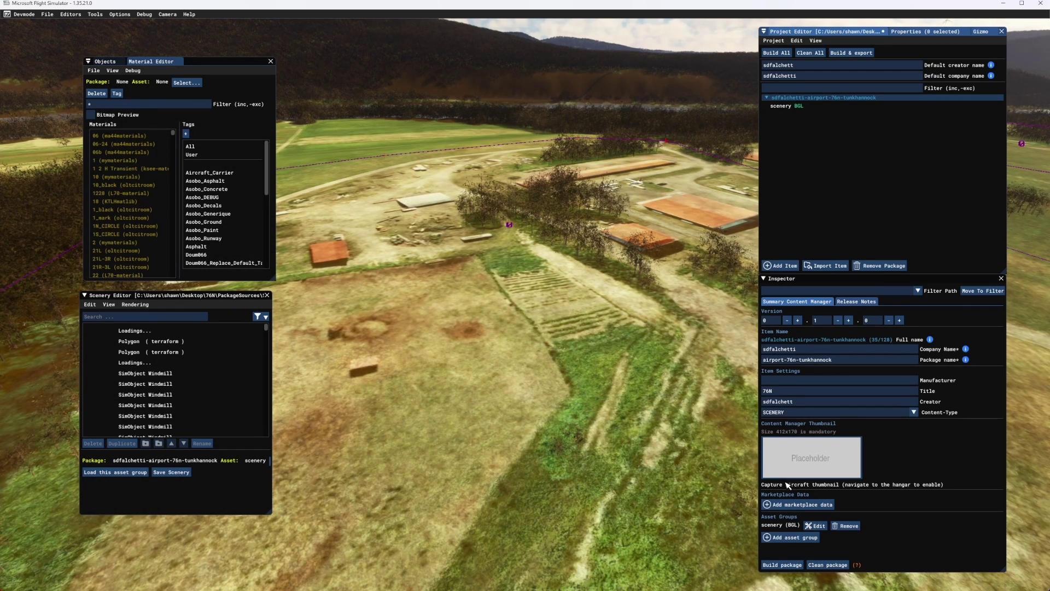
- Create a custom asset group of type ModelLib named 76N_Modelib in the 76N package
left_click(786, 538)
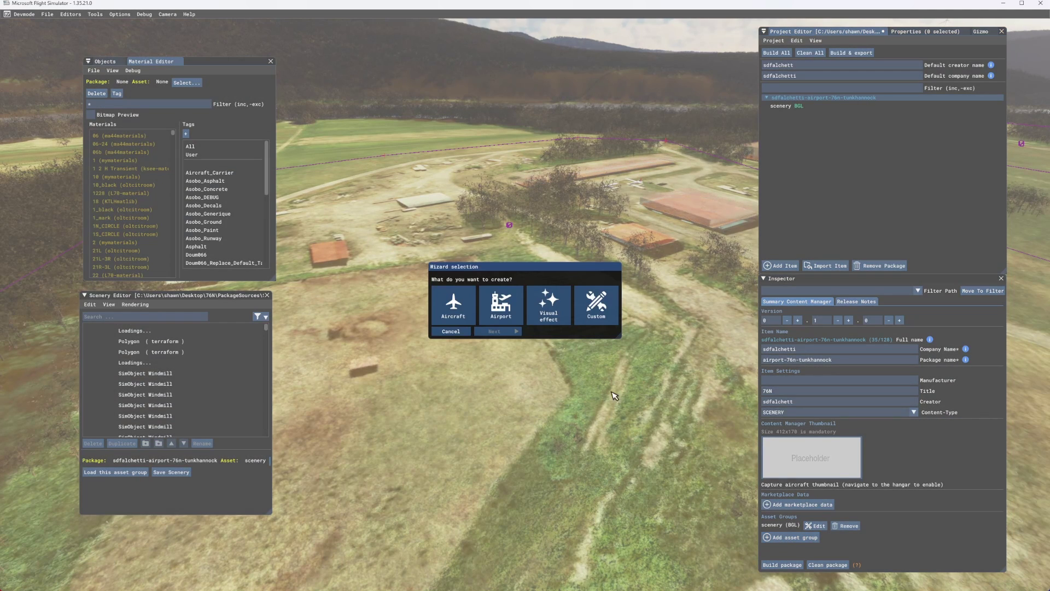
left_click(590, 305)
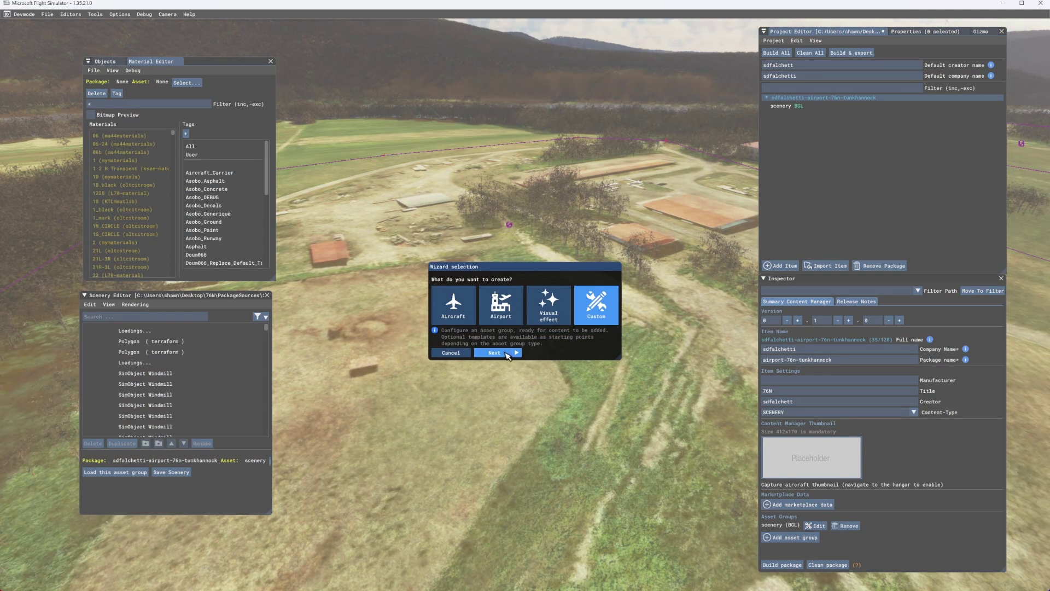
left_click(498, 357)
left_click(535, 287)
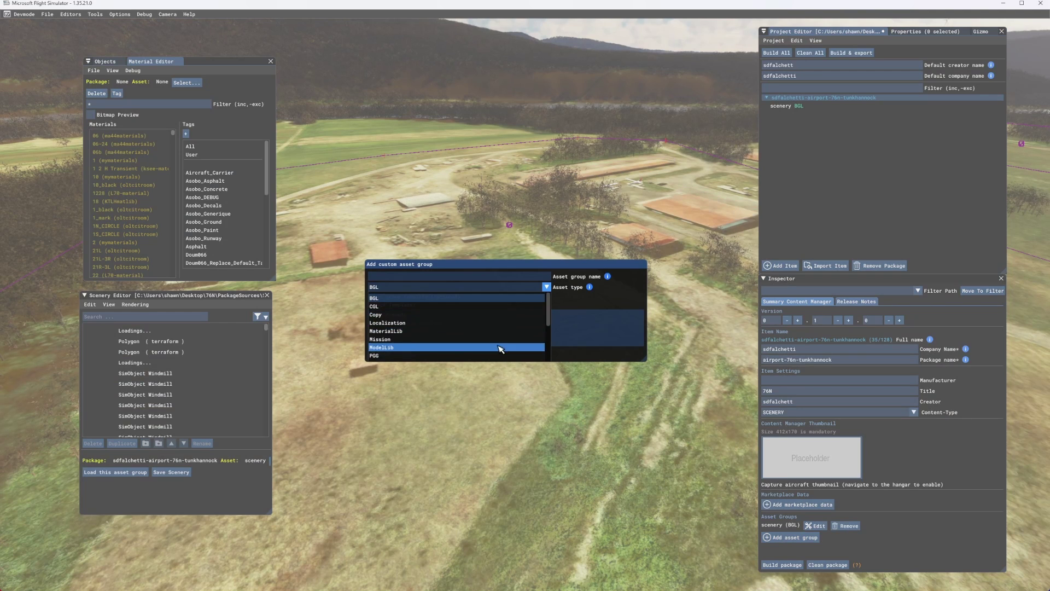
left_click(456, 347)
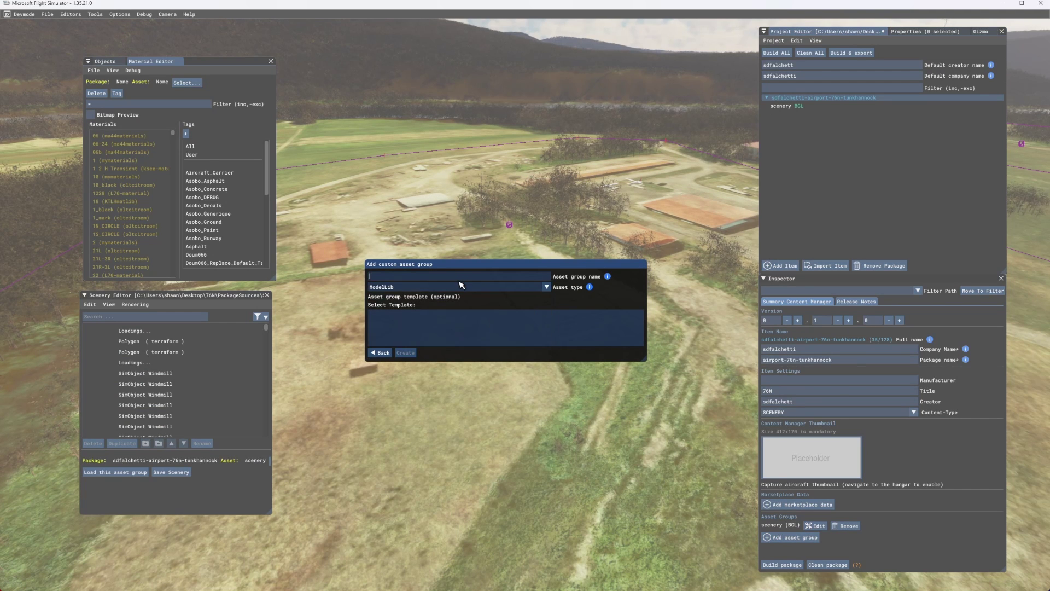
type("76N")
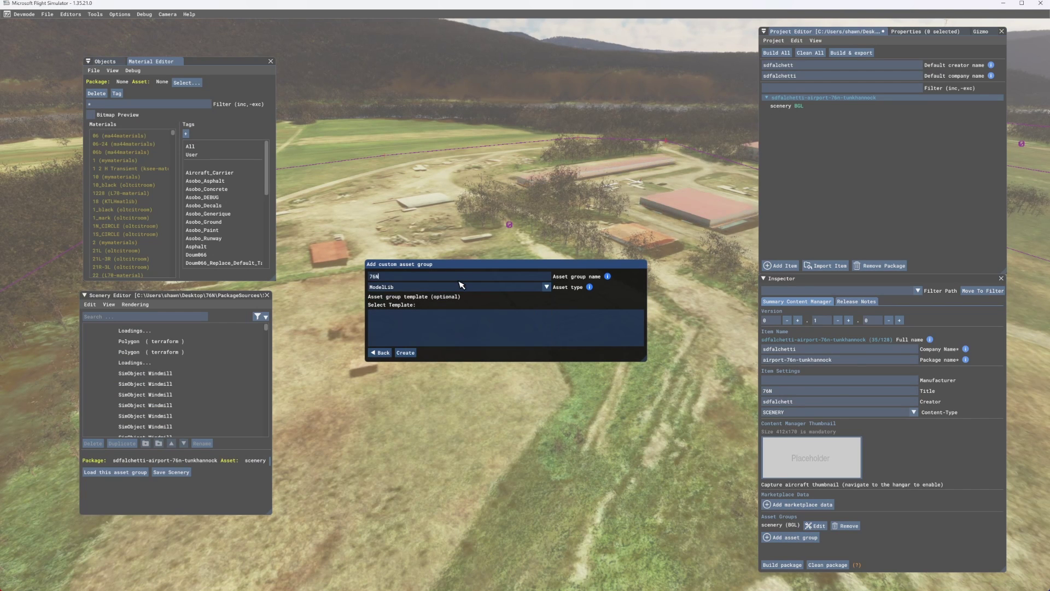
type("_Modellib")
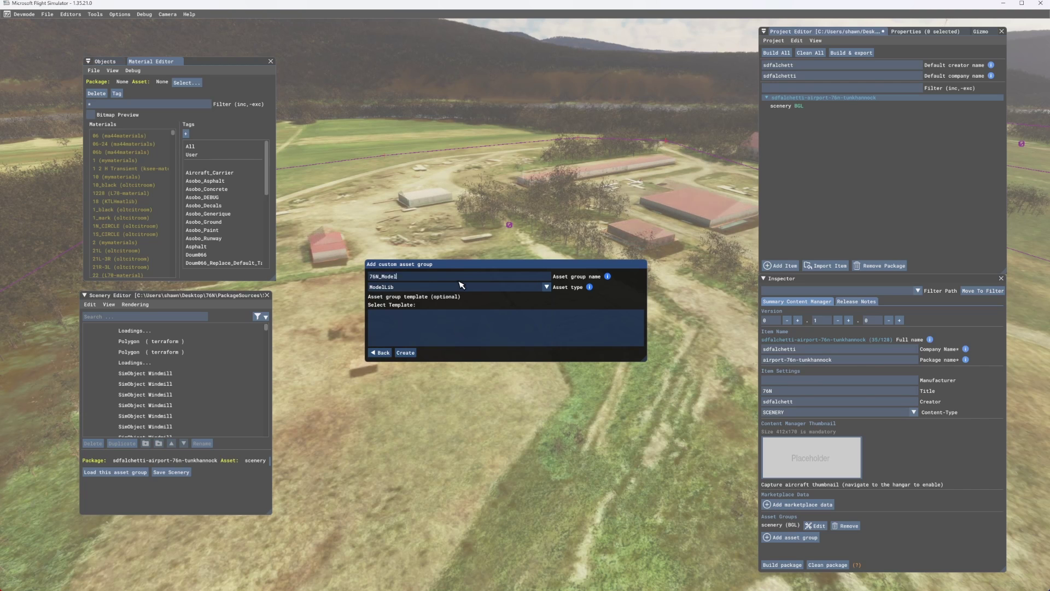
left_click(406, 353)
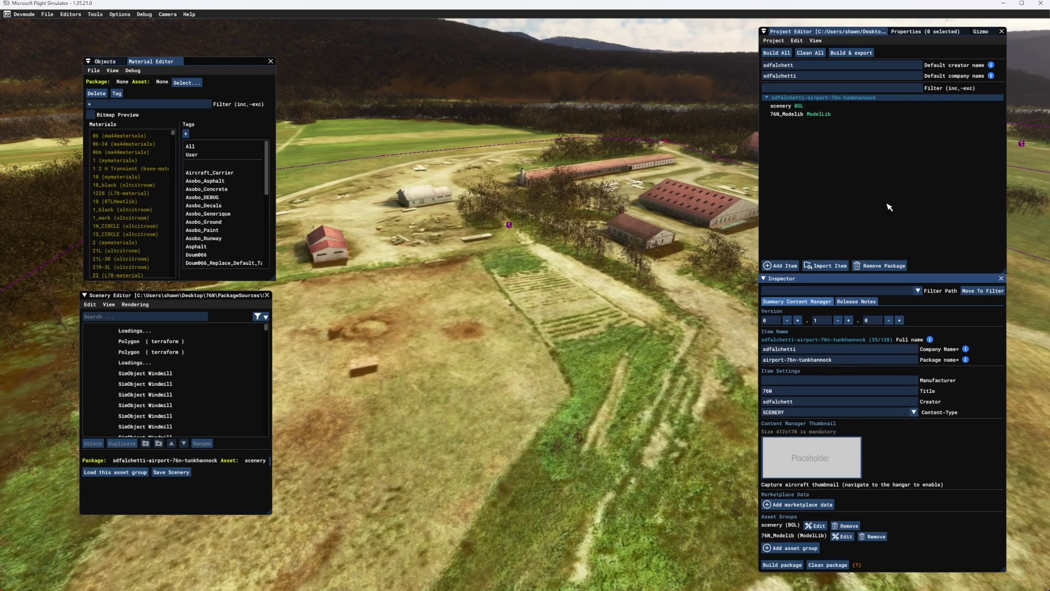
- Browse to the empty 76N_Modelib folder under PackageSources > Scenery > airport-76n-tunkhannock
left_click(821, 115)
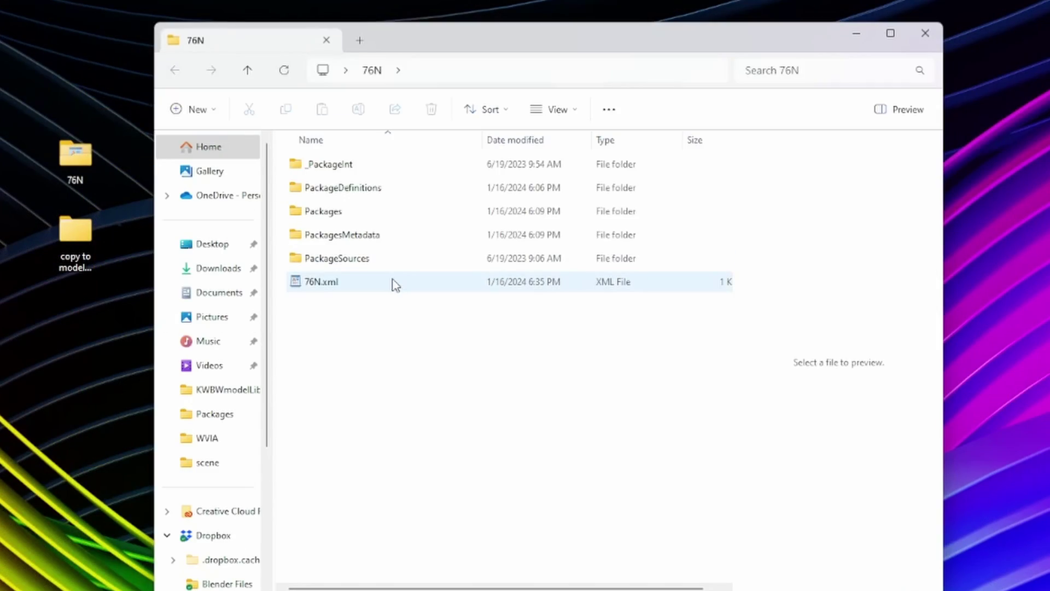
double_click(367, 255)
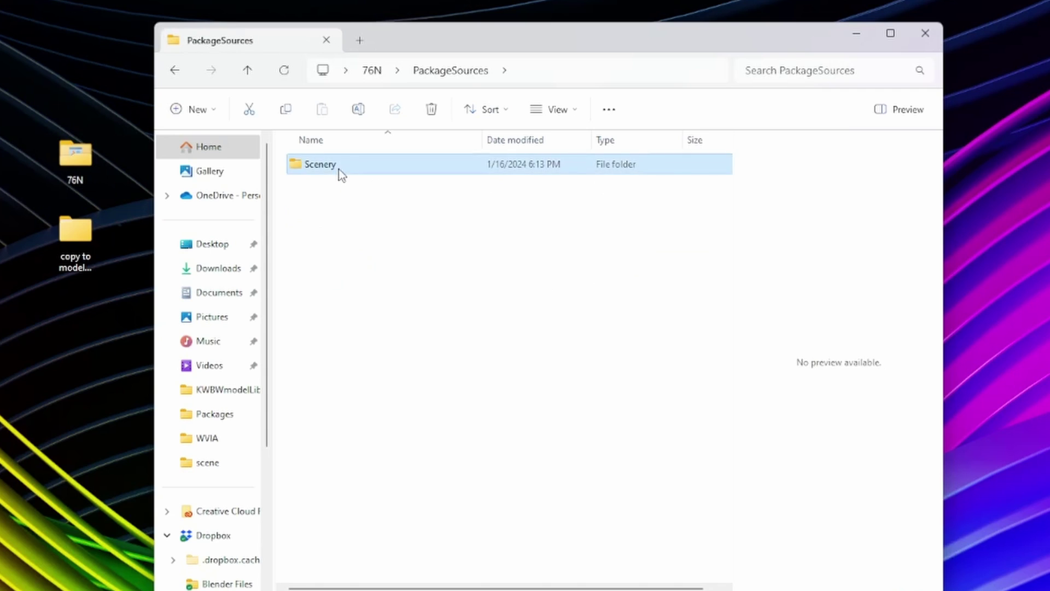
double_click(339, 169)
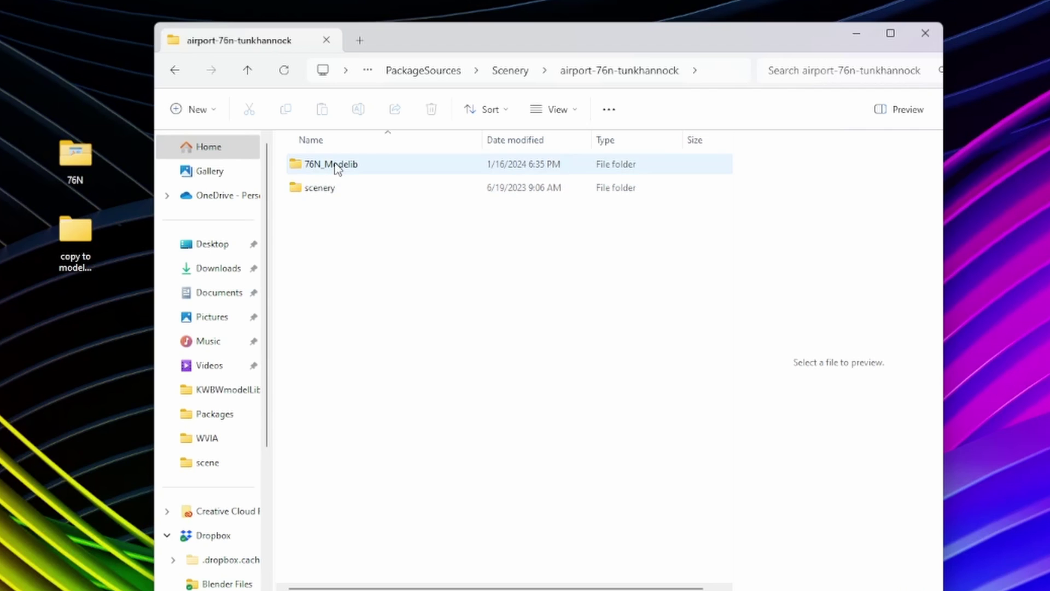
double_click(336, 165)
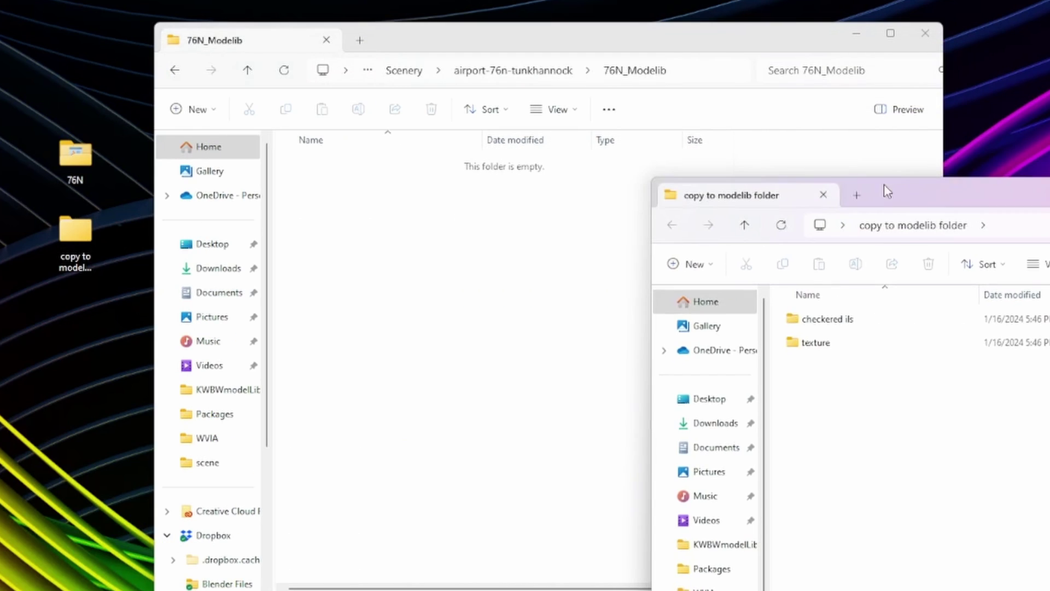
- Copy the checkered ils and texture folders into the 76N_Modelib folder
mouse_move(866, 418)
left_mouse_down()
mouse_move(821, 316)
mouse_move(411, 238)
left_mouse_up()
right_click_drag(816, 342, 411, 238)
left_click(443, 253)
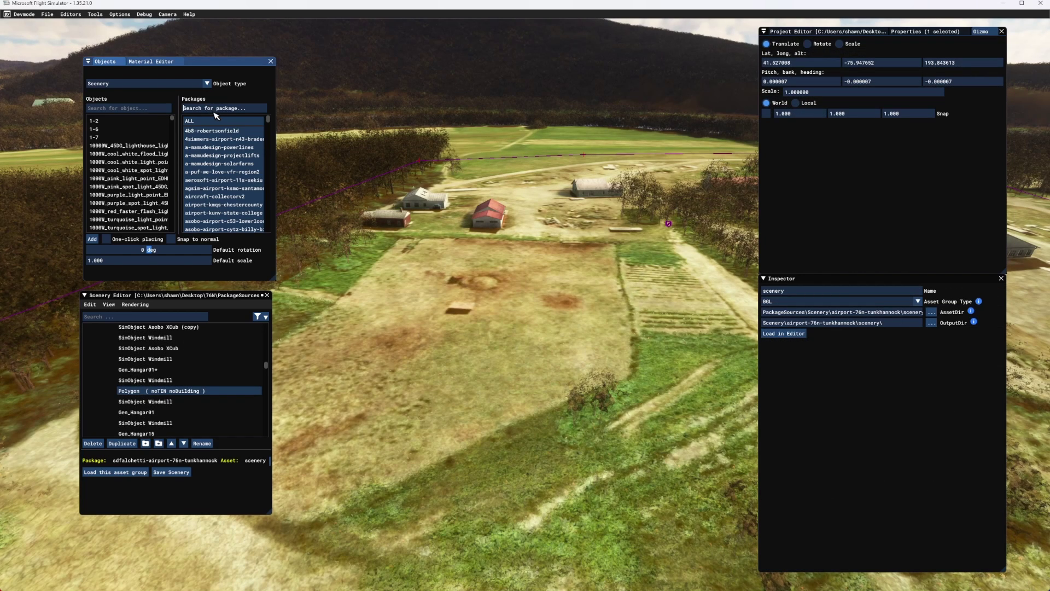
type("76")
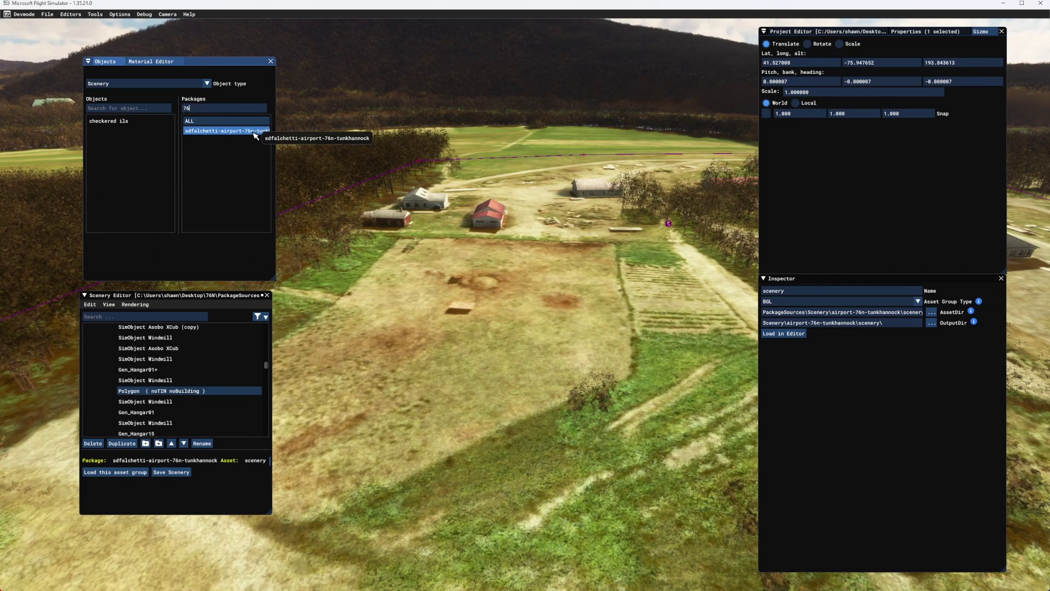
- Place the checkered ils hangar on the open field with one-click placing, then select it
left_click(108, 121)
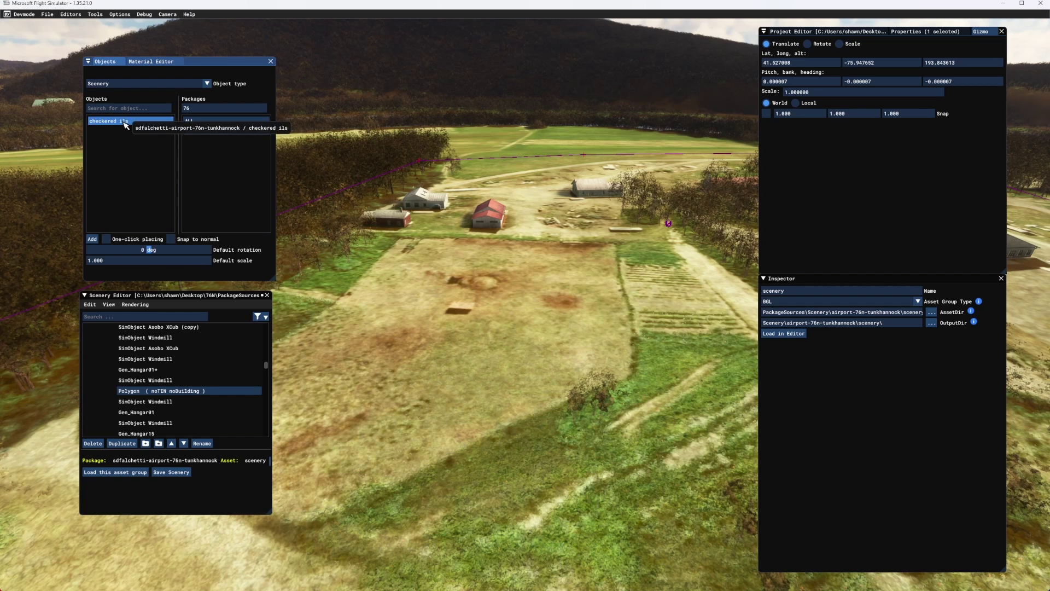
left_click(106, 239)
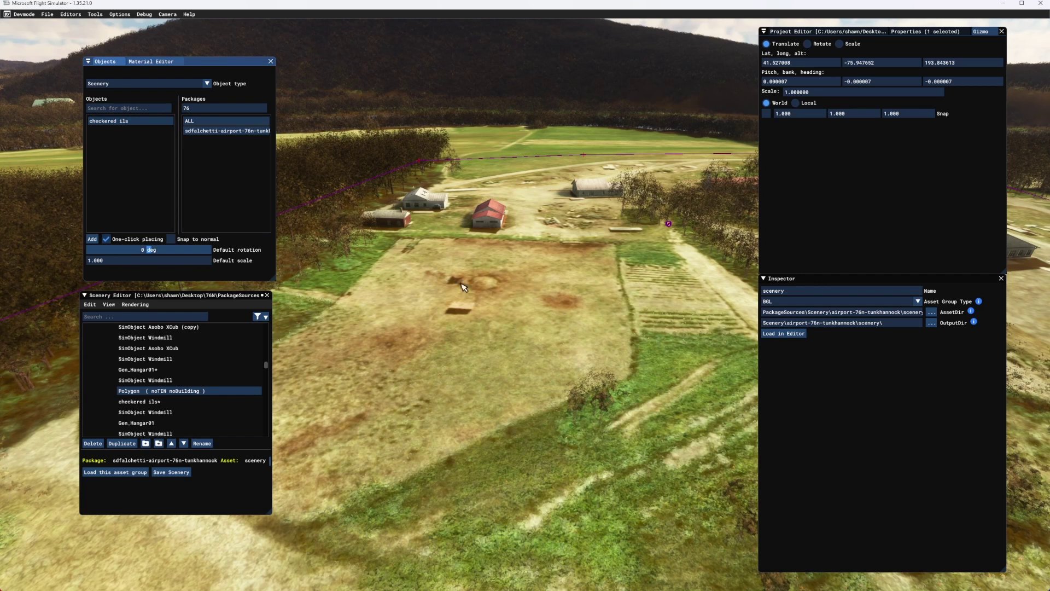
left_click(515, 315)
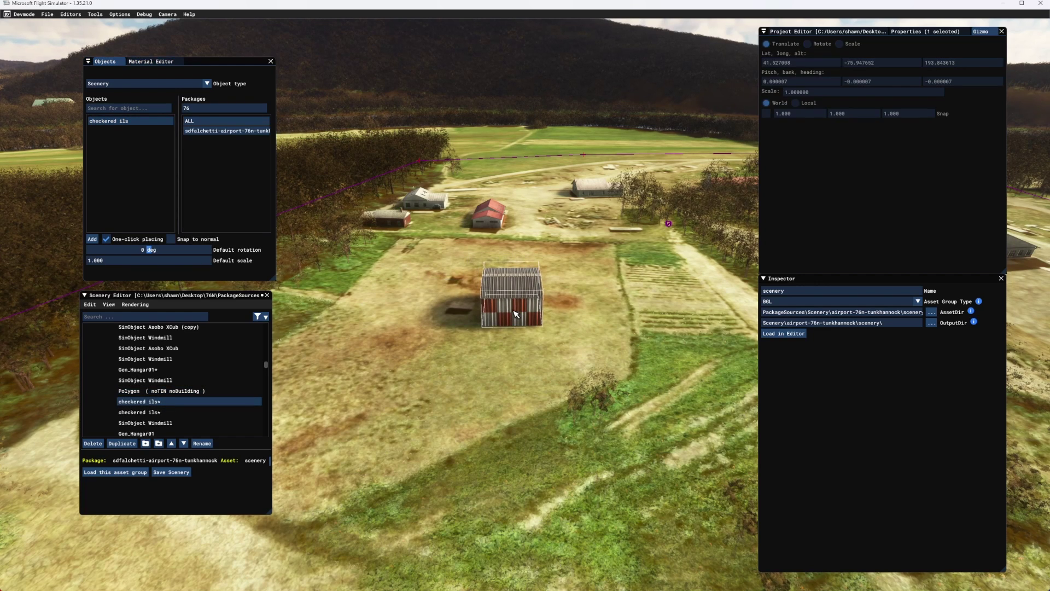
left_click(106, 239)
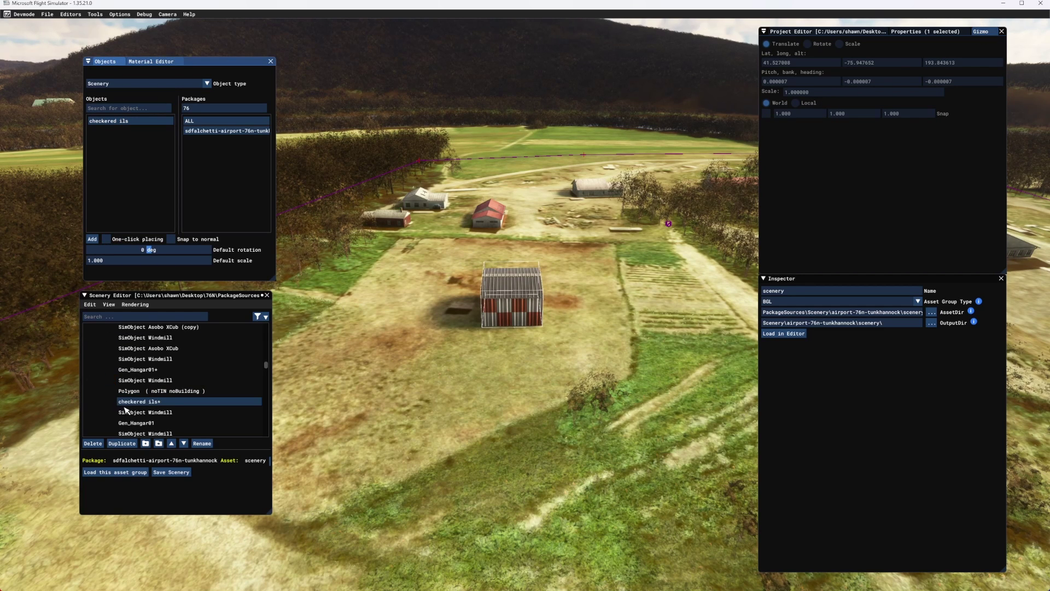
left_click(146, 402)
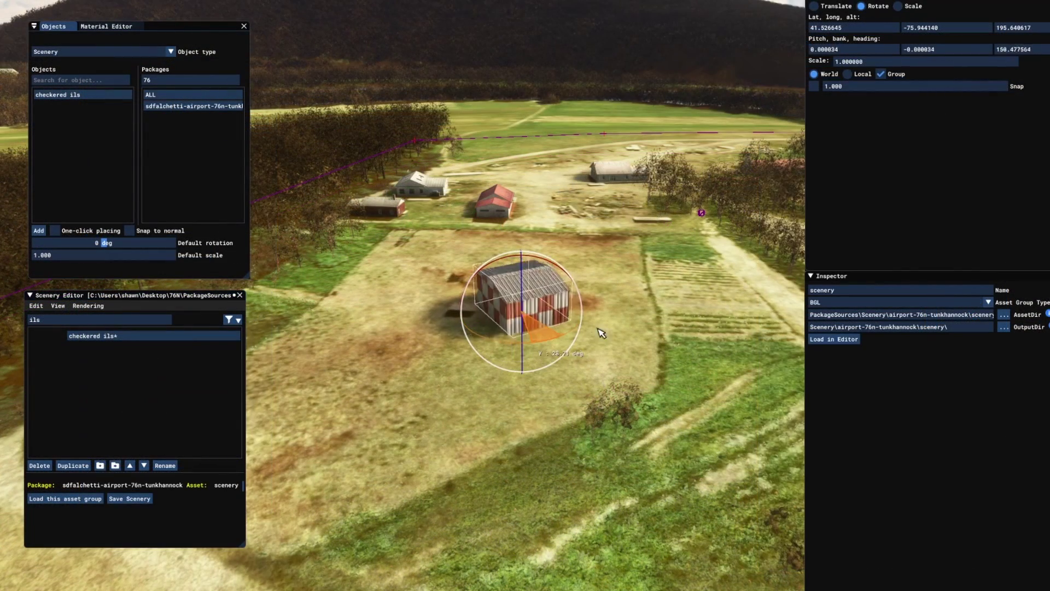
- Rotate the placed checkered ils hangar on its yaw ring to roughly 67 degrees
left_click_drag(642, 306, 658, 265)
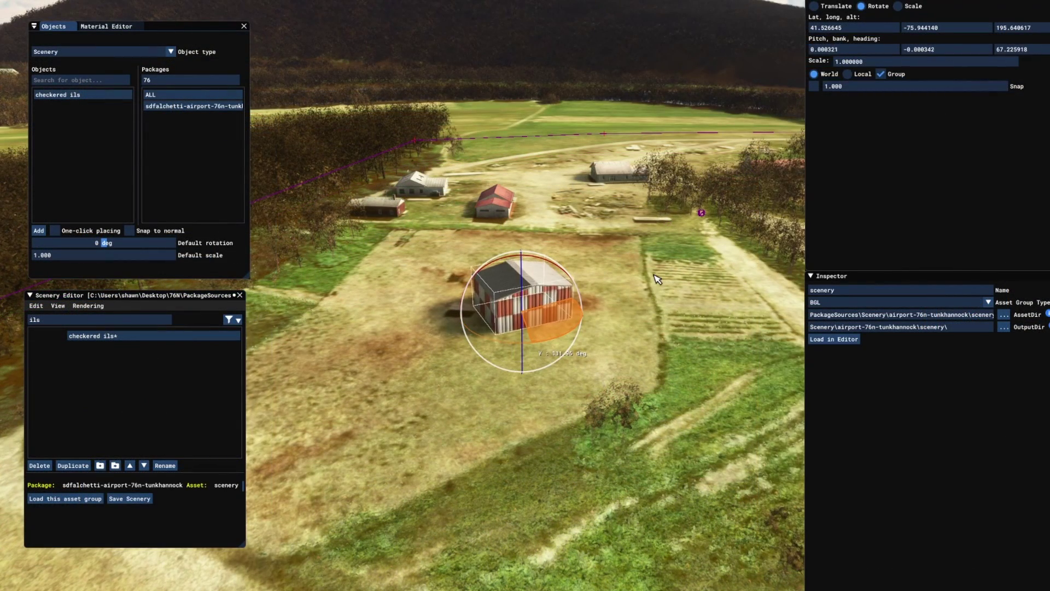